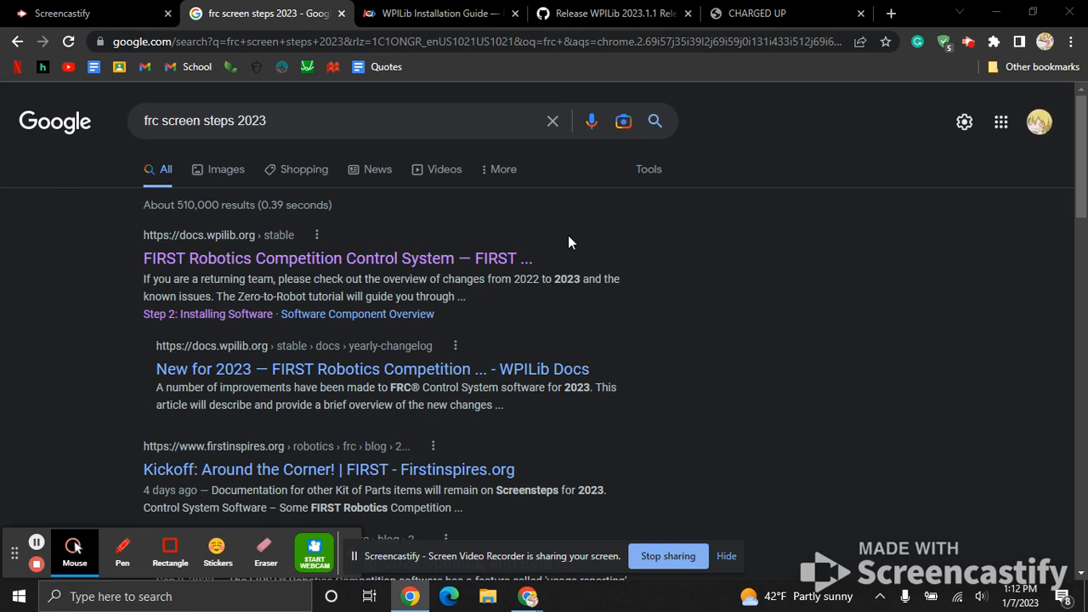
Open the WPILib Installation Guide from Step 2: Installing Software of the FIRST Robotics Competition Control System documentation.
click(260, 265)
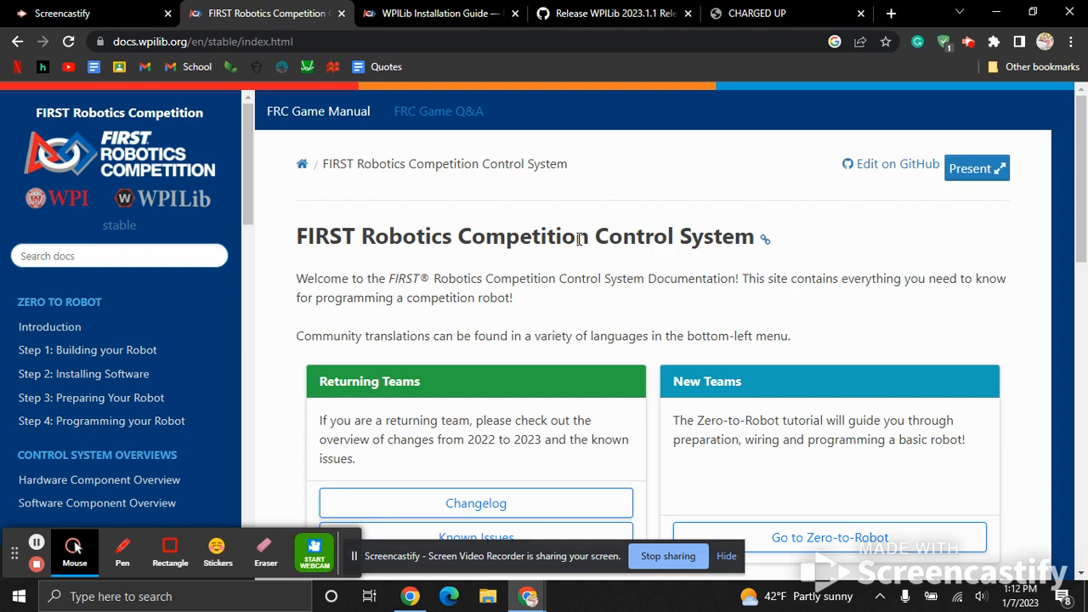
scroll(462, 180, down, 2)
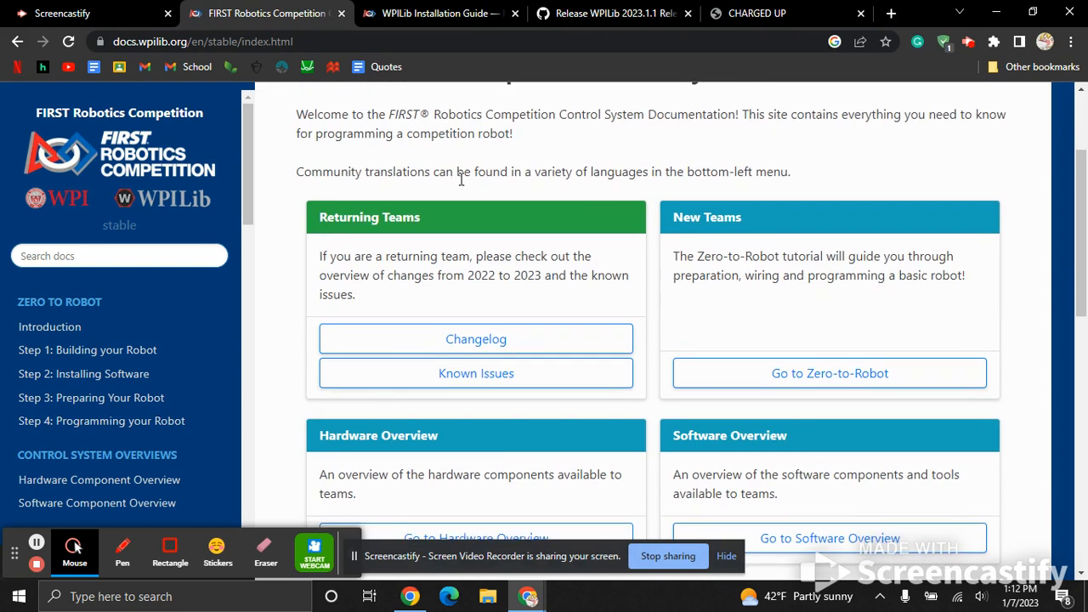
click(88, 375)
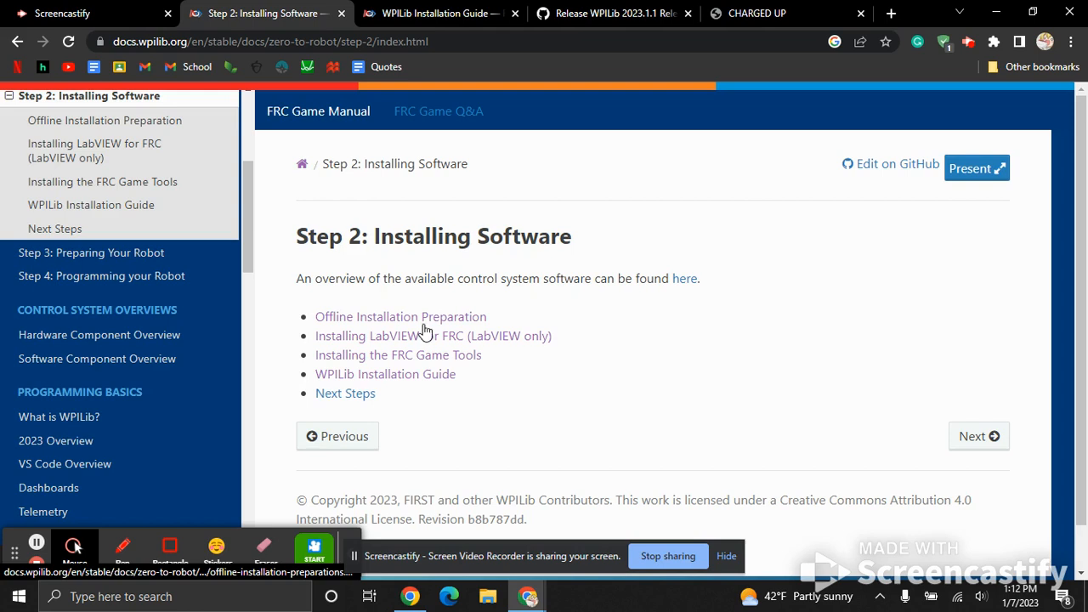
click(421, 379)
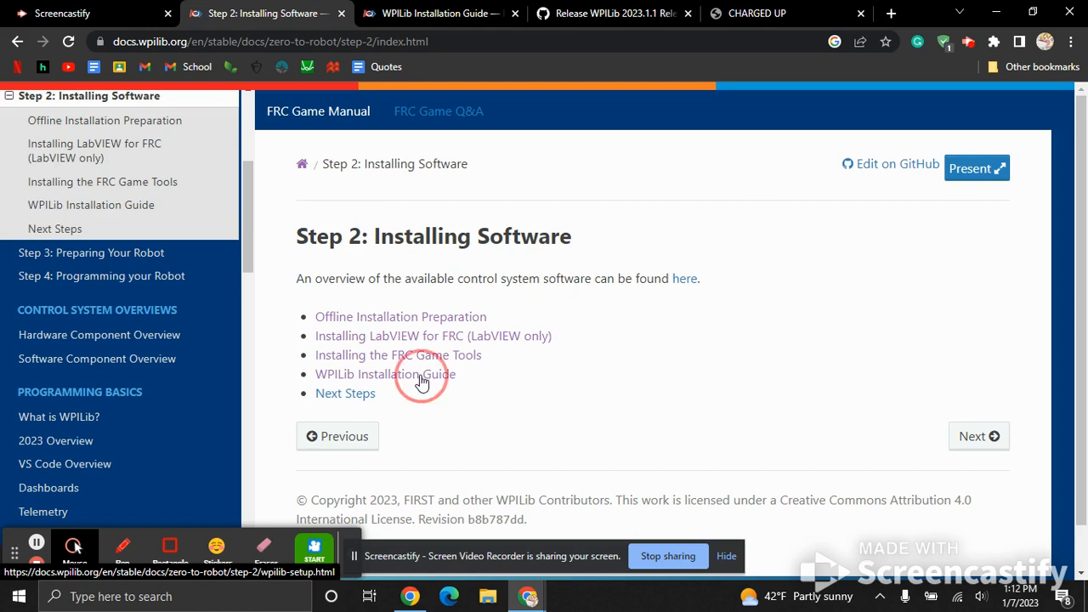
Find the guide's Downloading section and open the linked GitHub page for the latest installer release.
scroll(633, 367, down, 2)
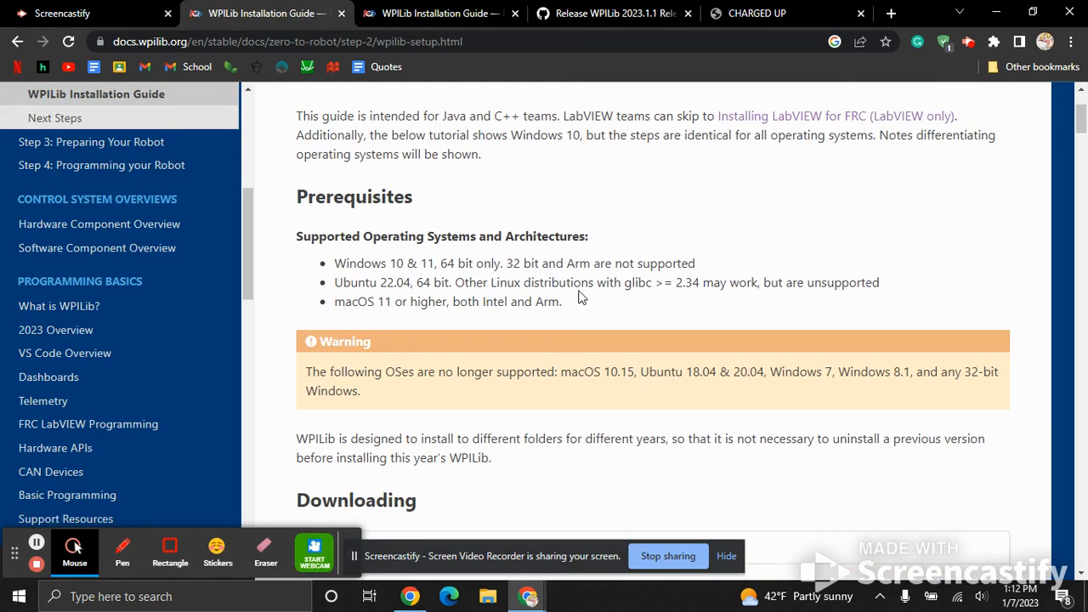
scroll(578, 296, down, 4)
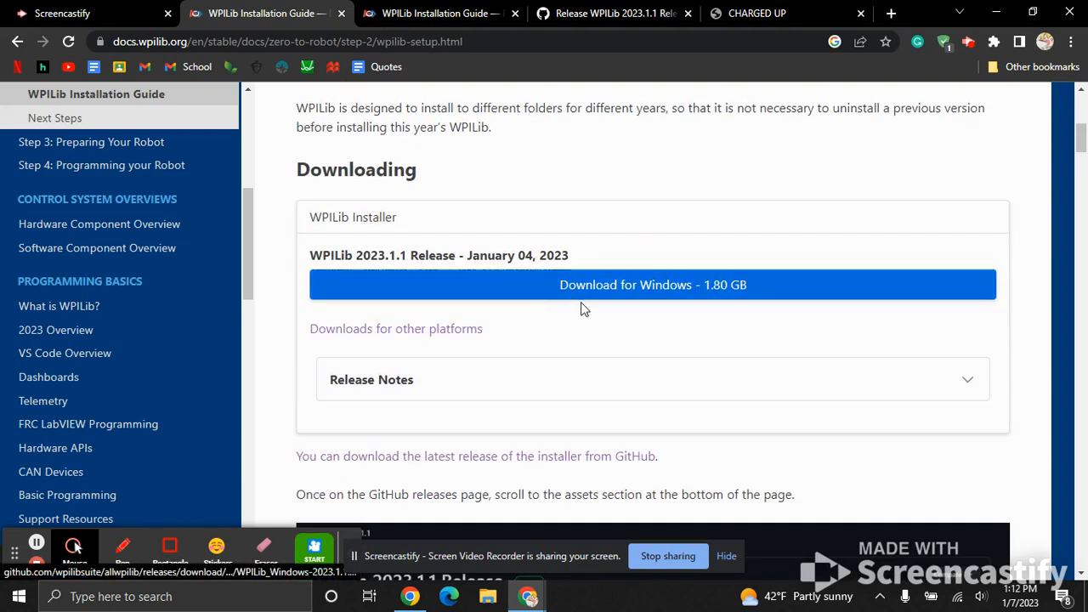
scroll(505, 372, up, 2)
scroll(506, 374, down, 1)
scroll(507, 373, down, 3)
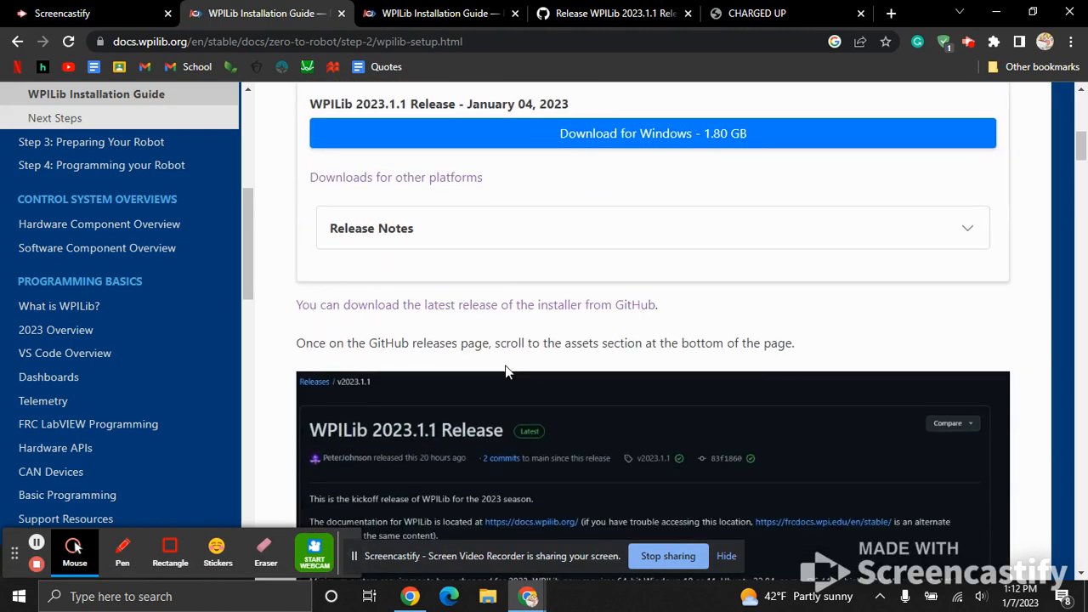
click(523, 309)
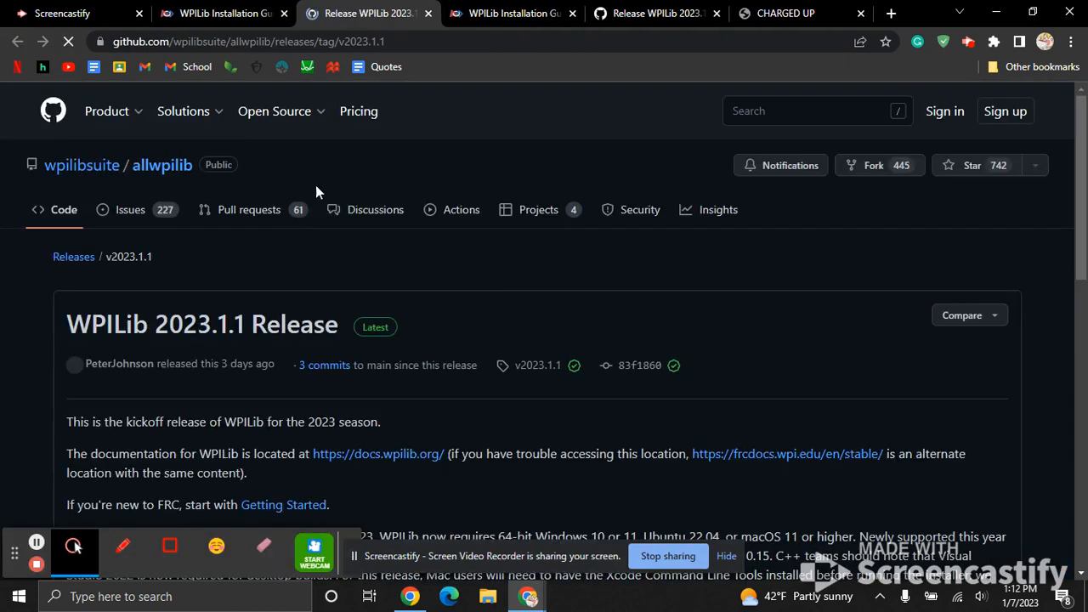
Check the guide's installer extraction instructions, and bring up the Assets list of the WPILib 2023.1.1 release on GitHub.
key(ctrl+shift+Tab)
scroll(528, 373, down, 10)
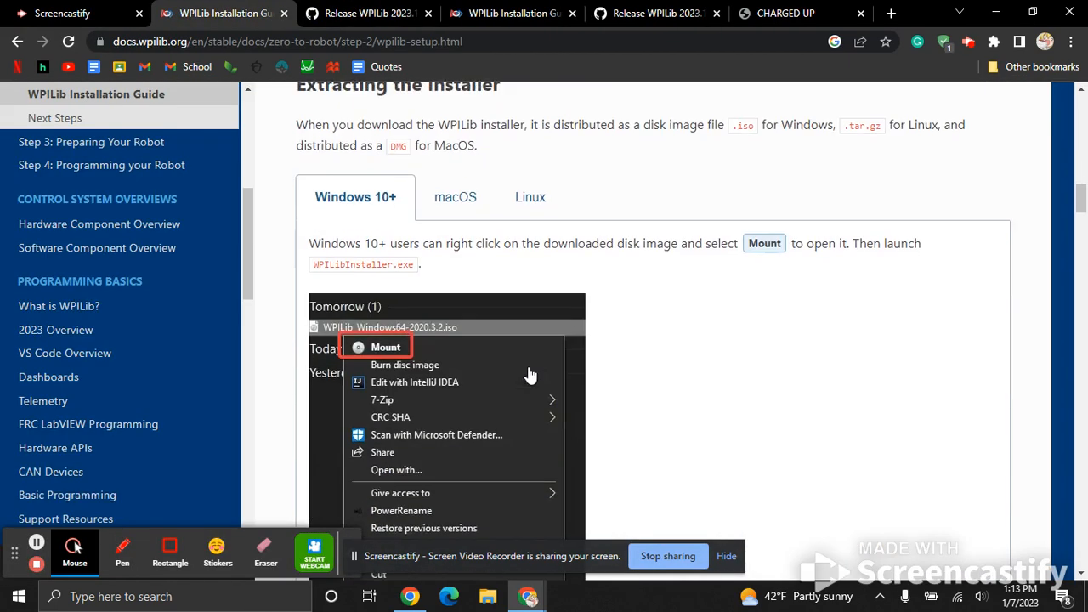
click(360, 9)
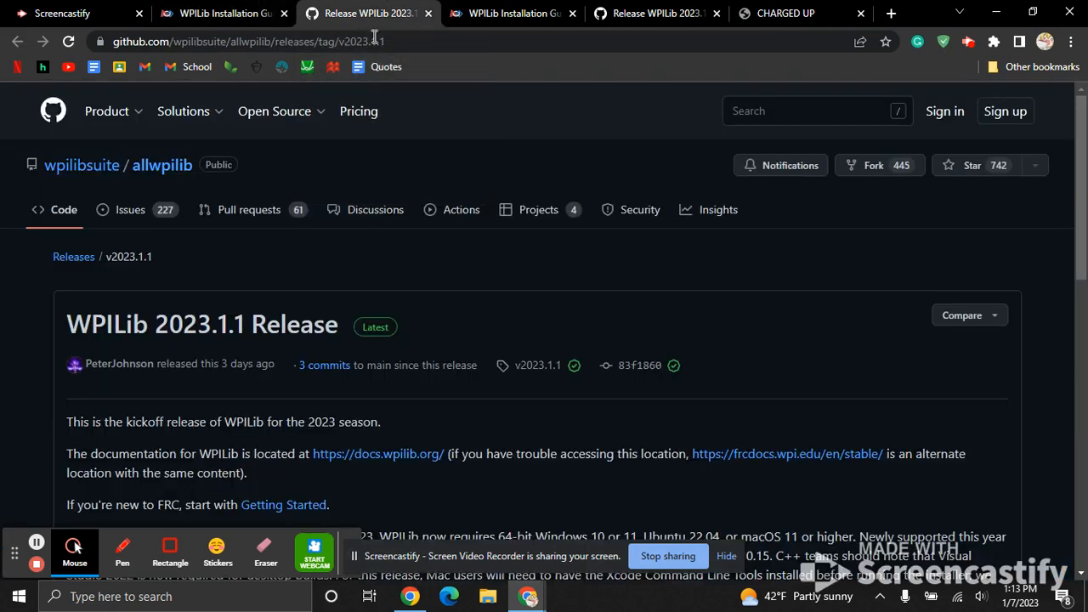
scroll(511, 287, down, 1)
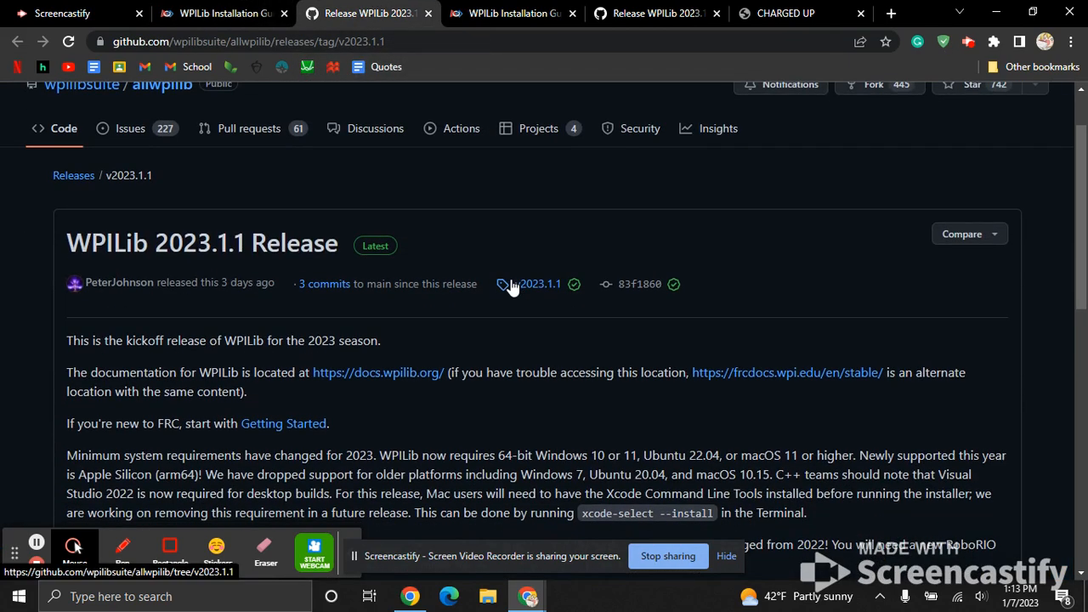
scroll(511, 287, down, 6)
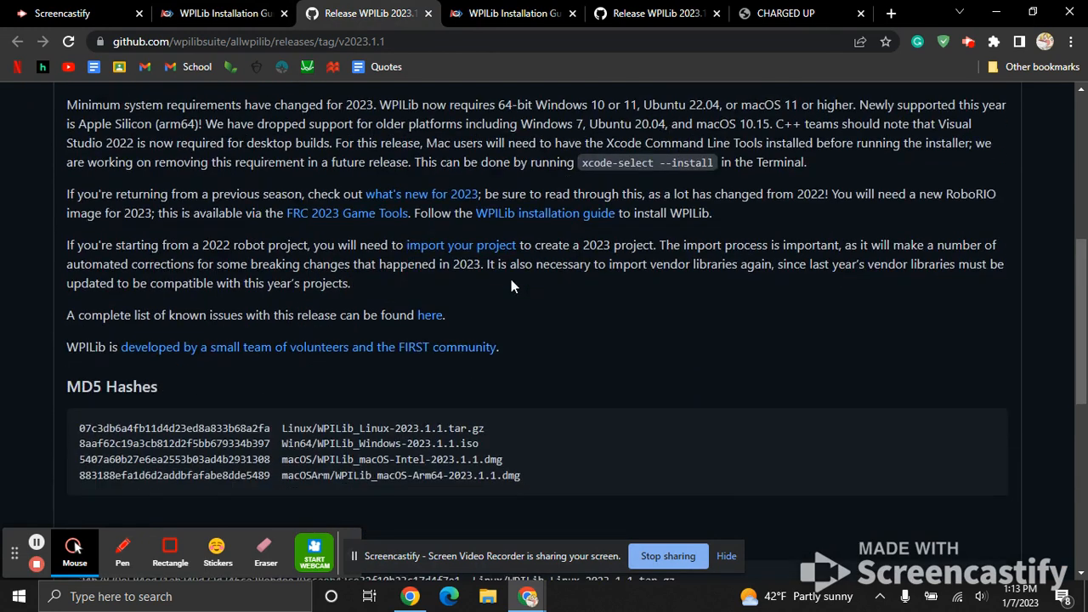
scroll(511, 286, down, 4)
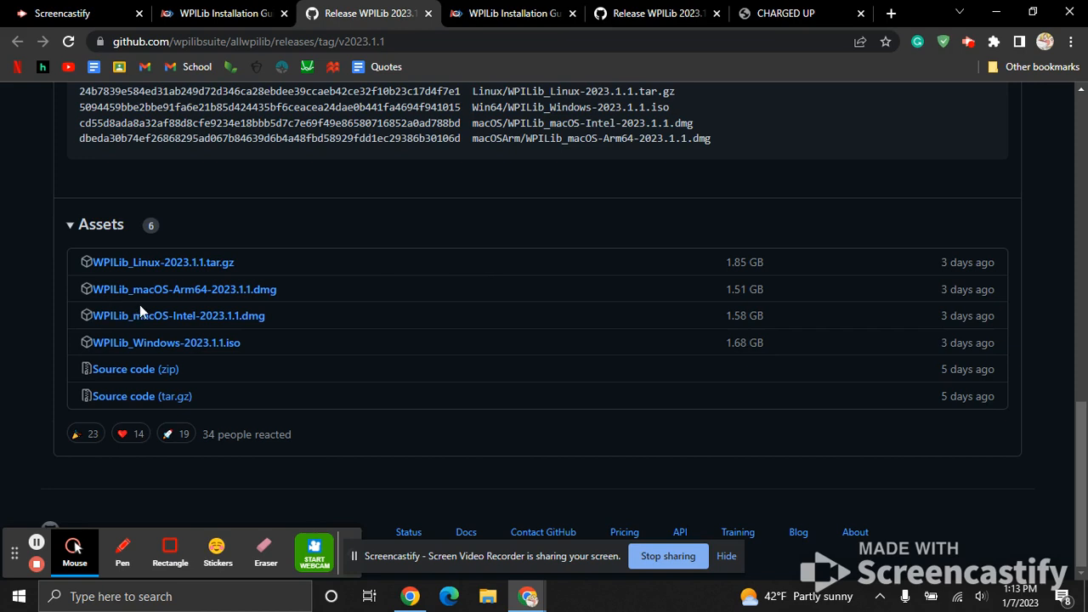
Look through the rest of the installation guide and download WPILib_Windows-2023.1.1.iso from the release assets.
click(246, 11)
scroll(489, 331, down, 15)
scroll(489, 335, down, 12)
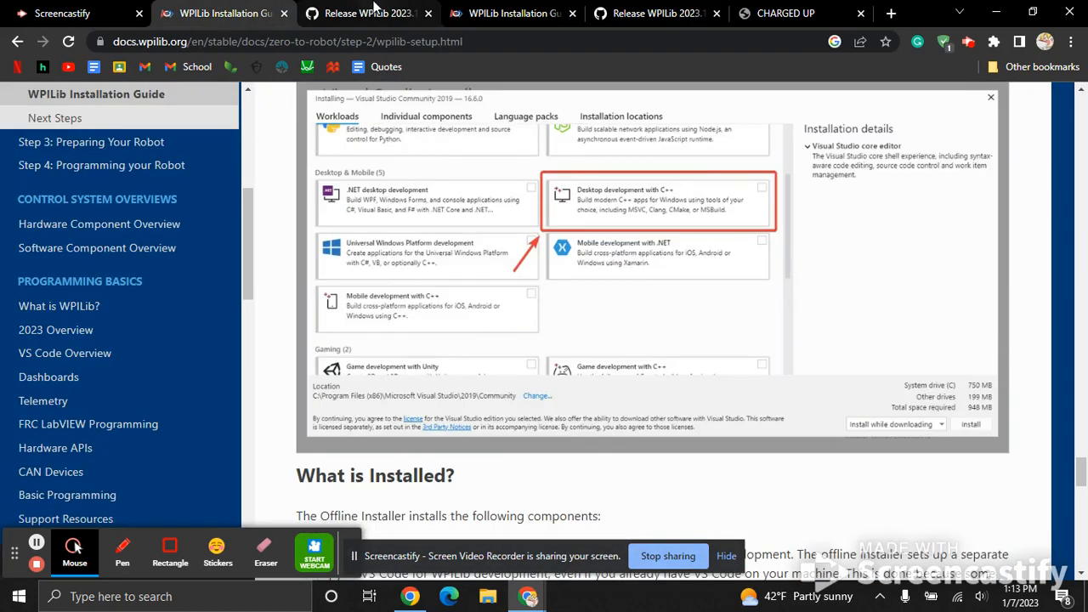
click(367, 12)
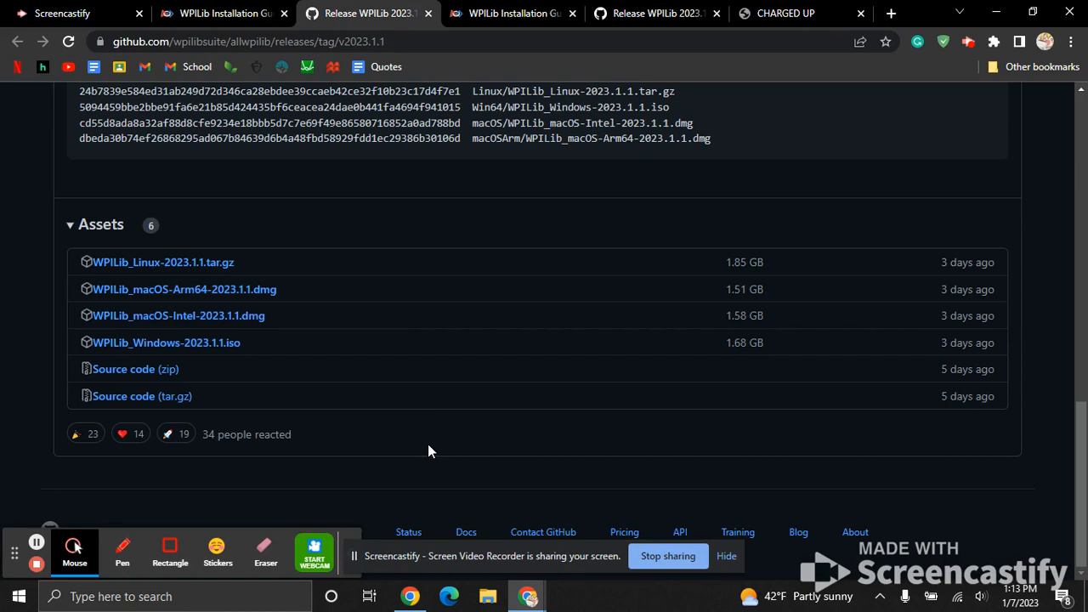
click(215, 348)
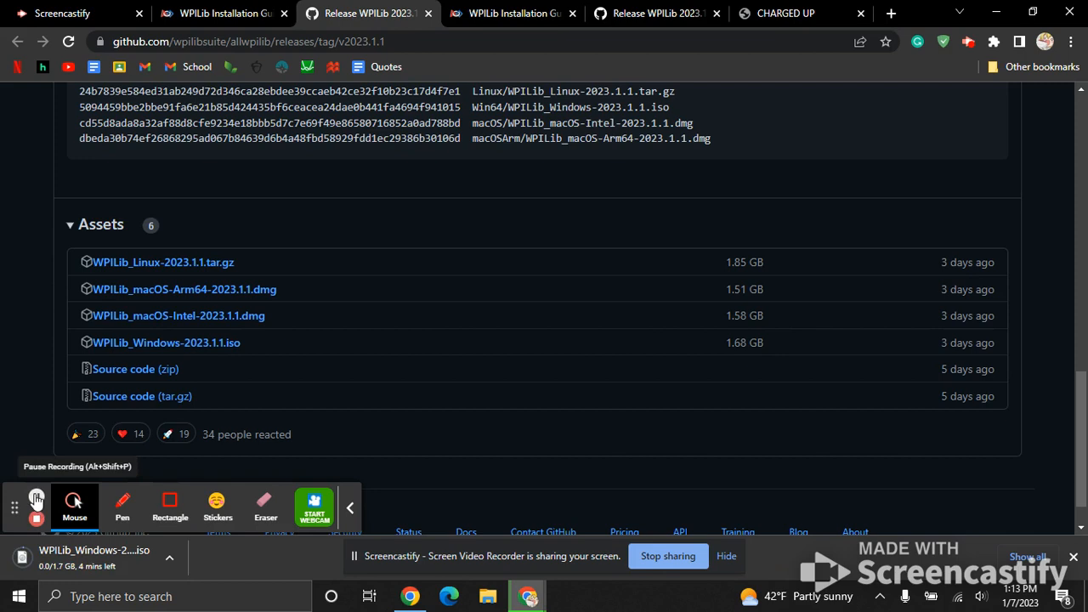
click(36, 499)
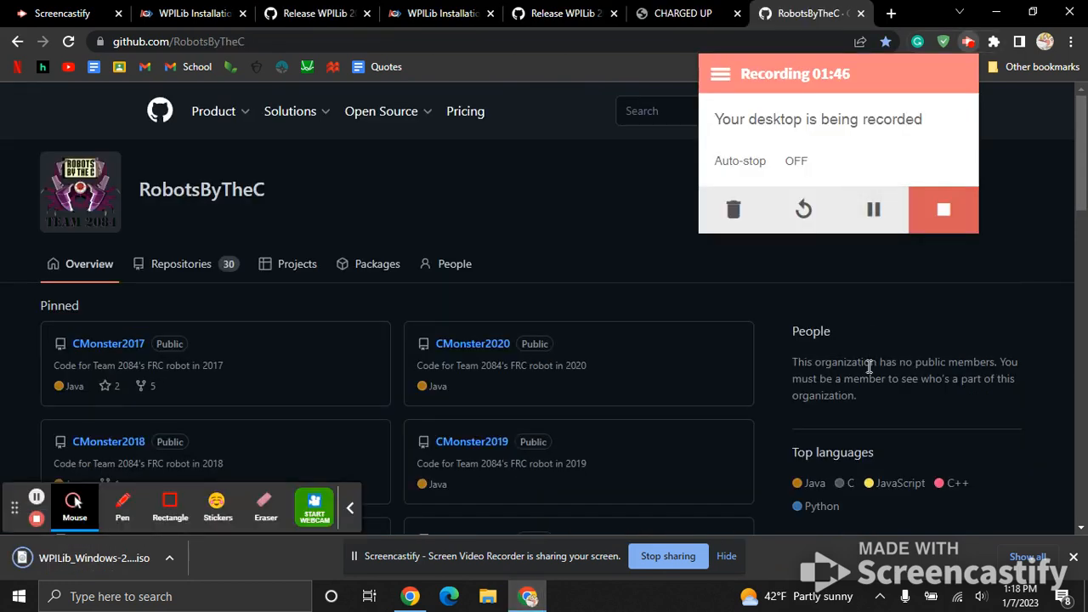
click(1018, 243)
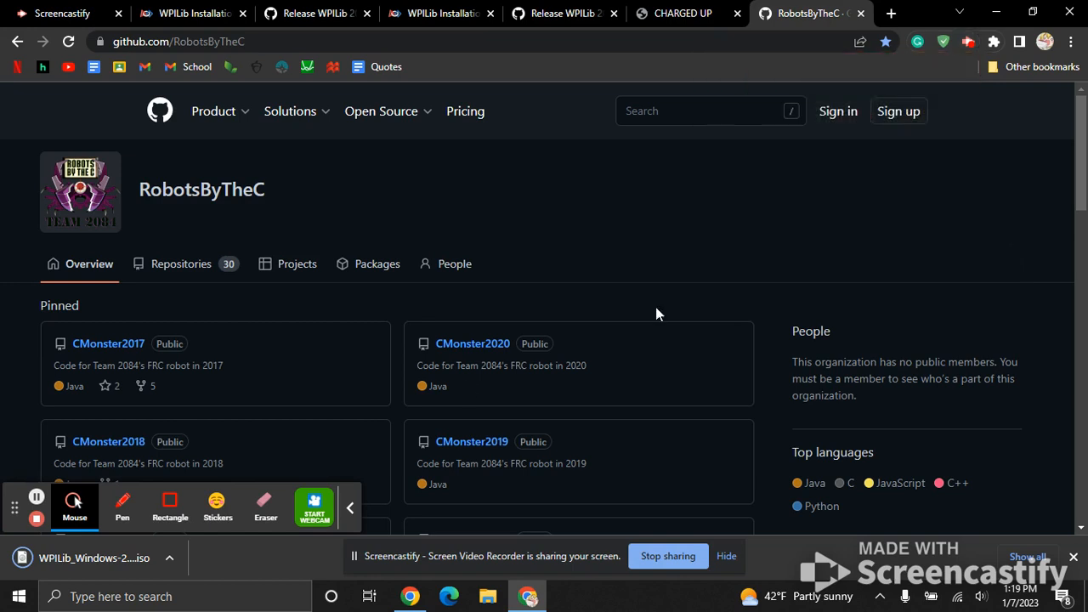
Open the downloaded WPILib Windows disk image, allowing it past the security warning, and launch WPILibInstaller from it.
click(74, 558)
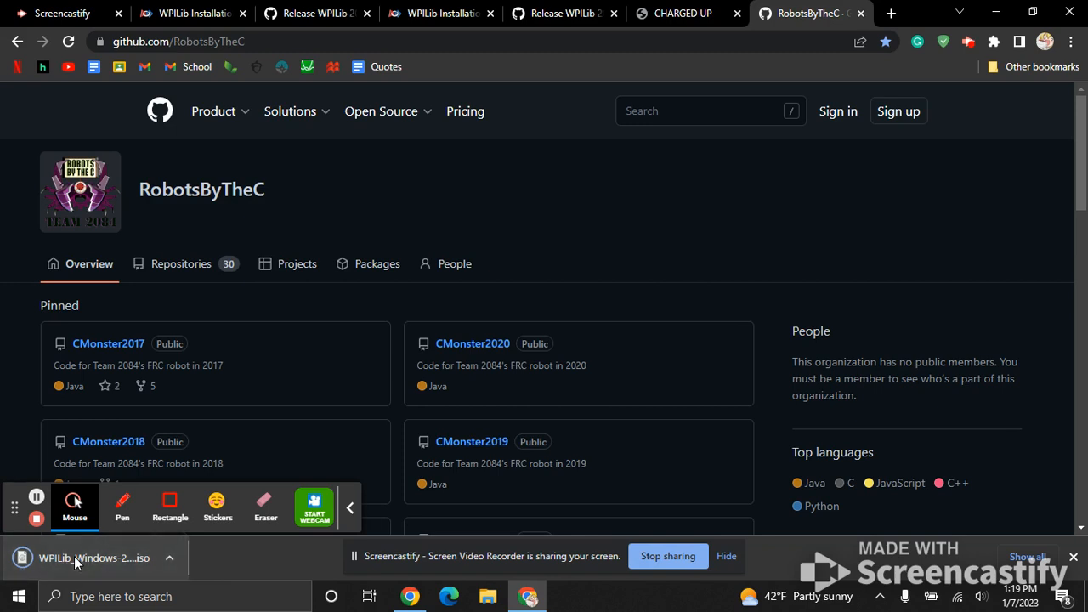
click(24, 563)
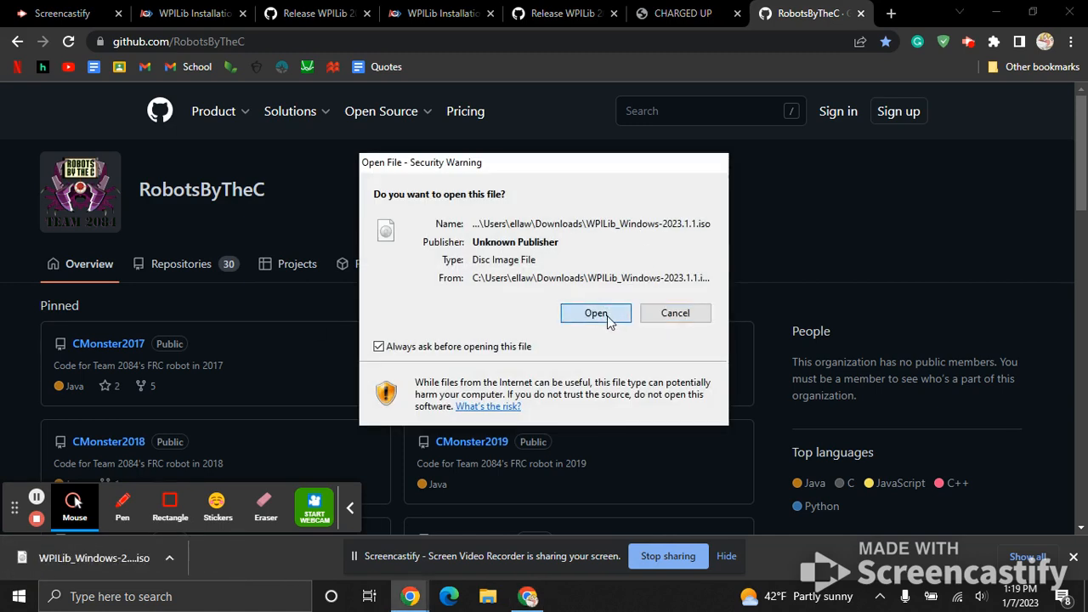
click(607, 315)
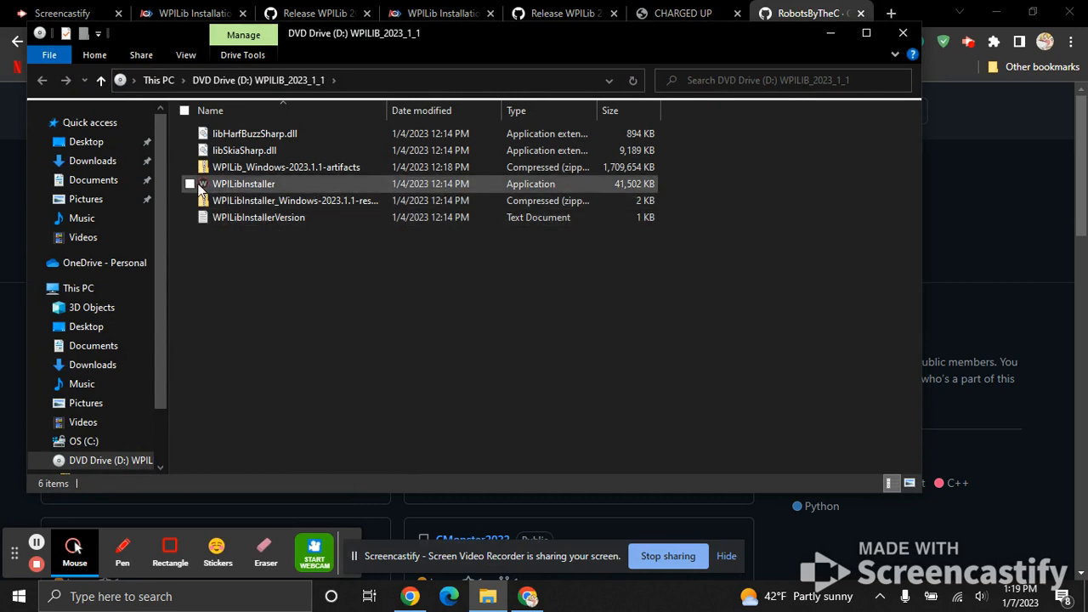
click(252, 184)
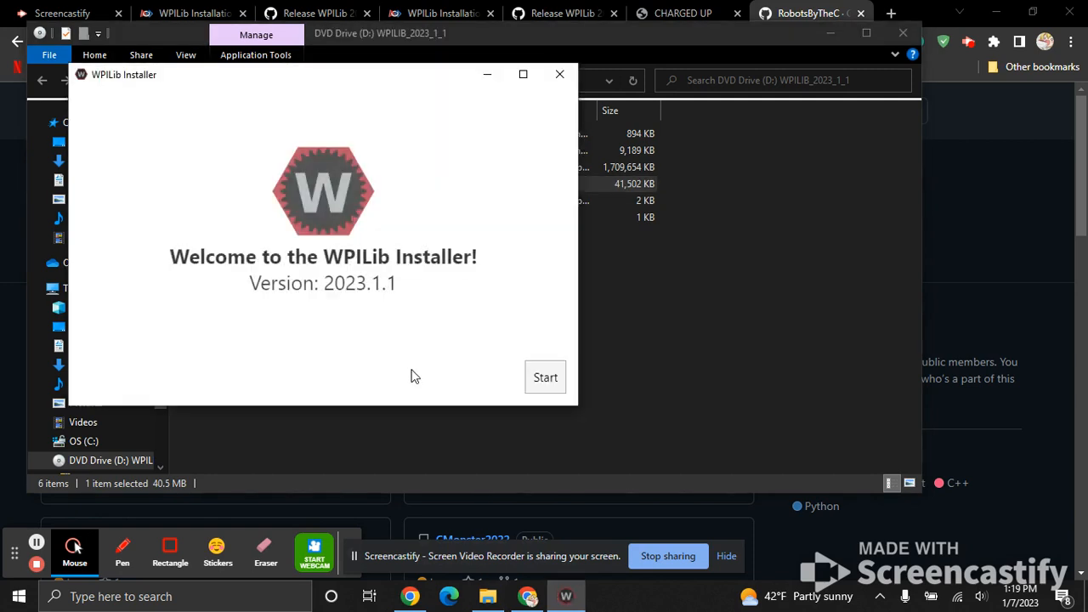
Install Everything for this user only, with VS Code downloaded for this computer only, and proceed to the installation.
click(559, 378)
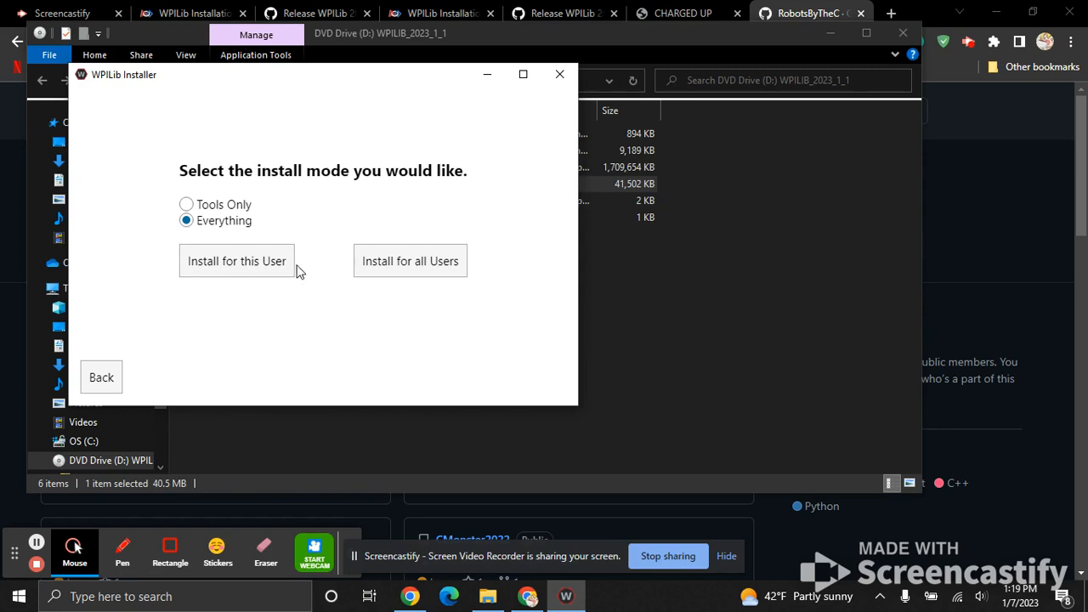
click(262, 268)
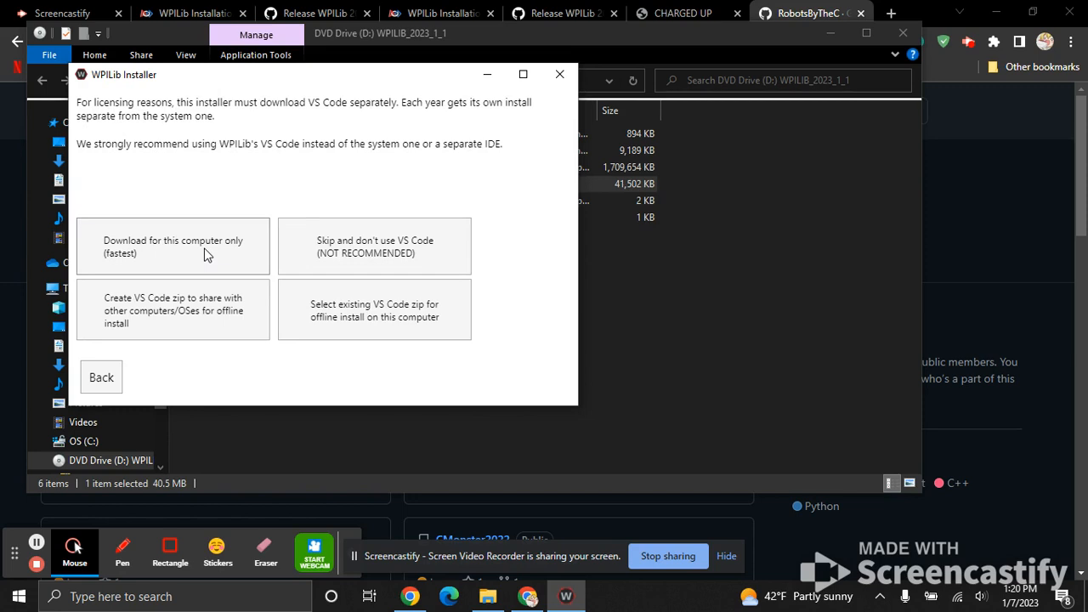
click(205, 255)
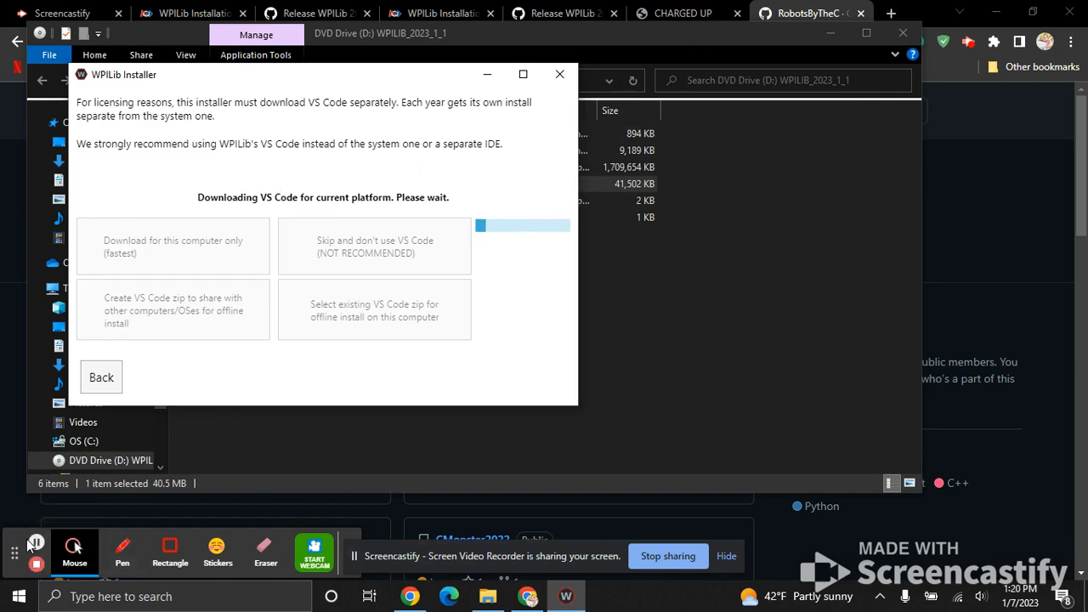
click(35, 543)
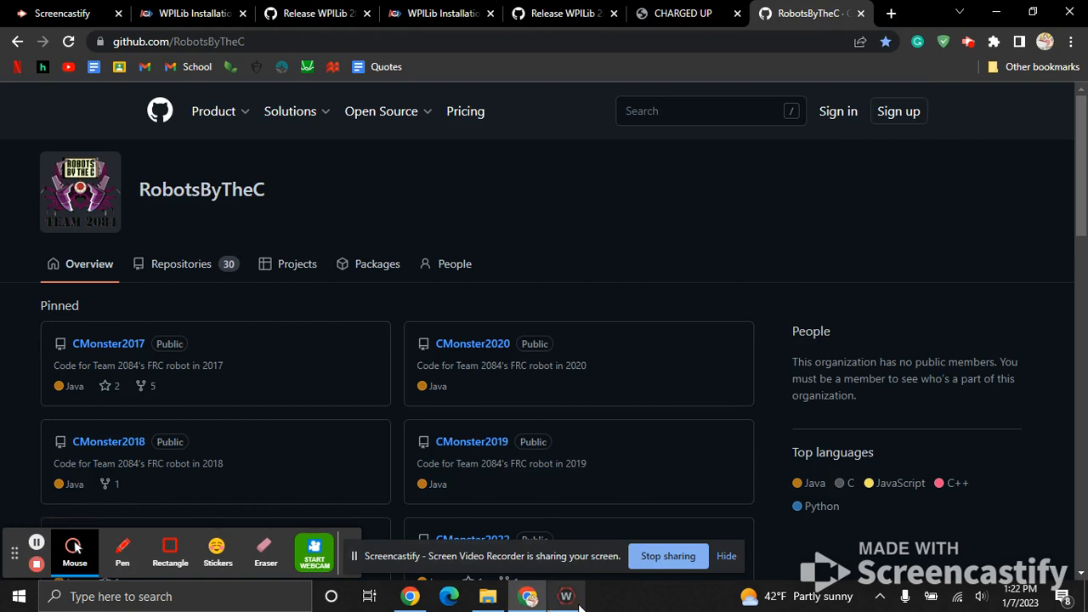
click(571, 598)
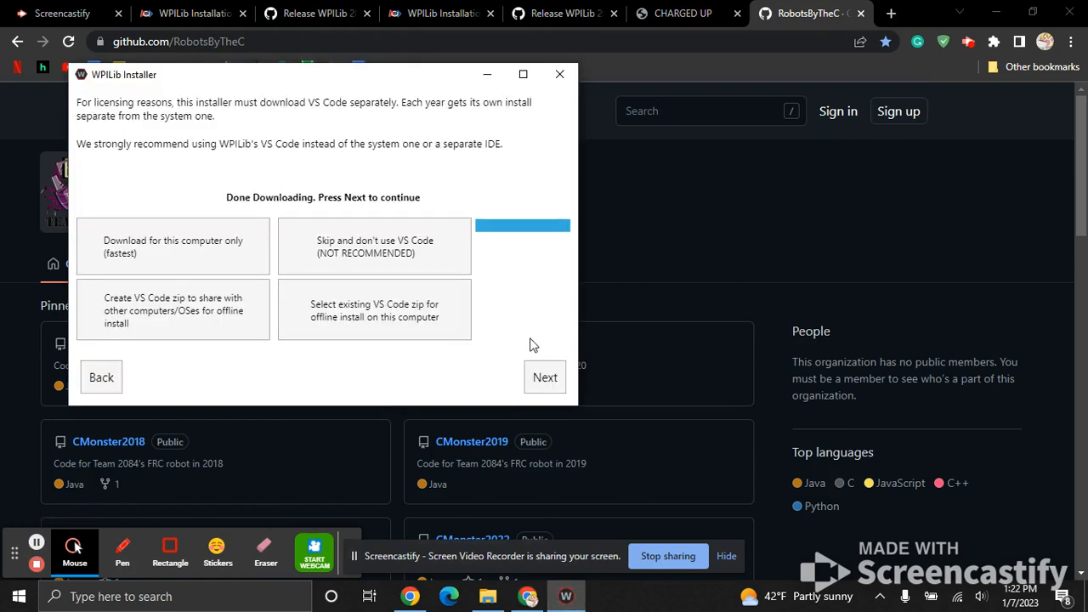
click(547, 374)
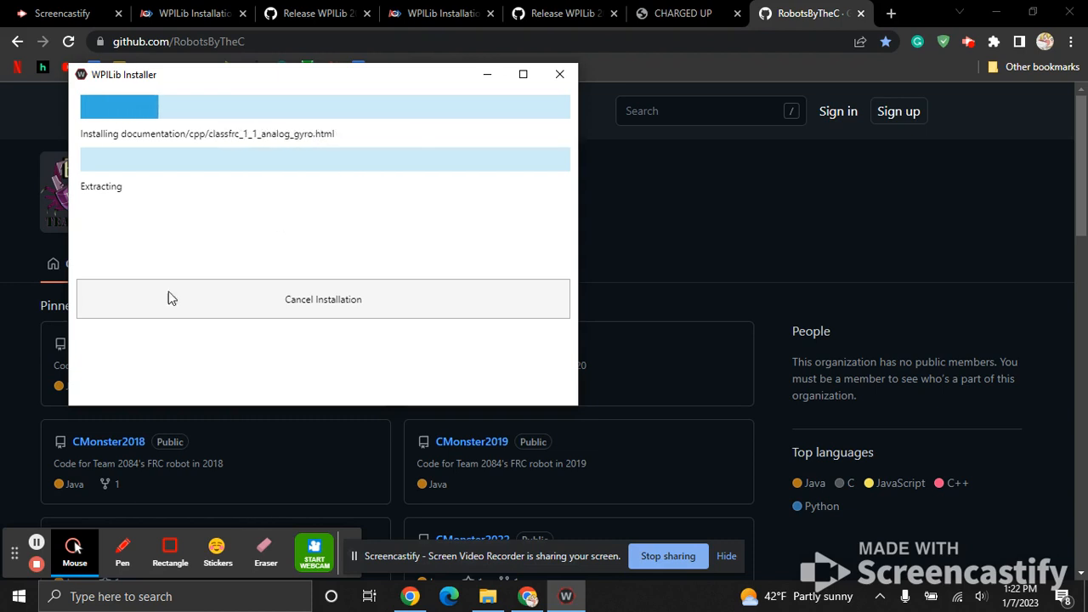
click(37, 542)
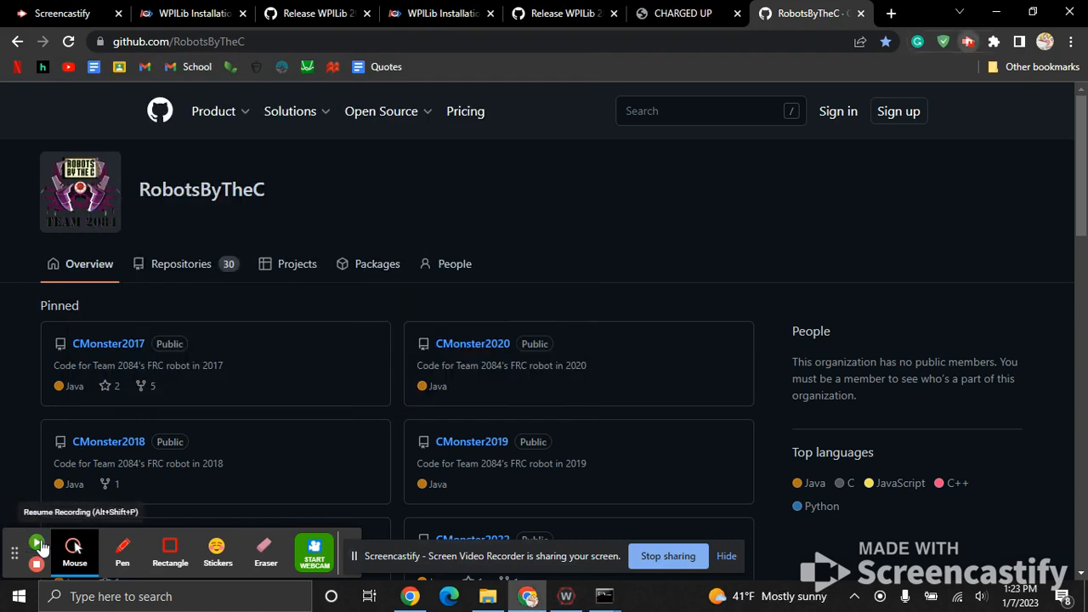
click(41, 544)
Check the installation progress in the WPILib Installer and in its command prompt window, moving that window aside.
click(568, 599)
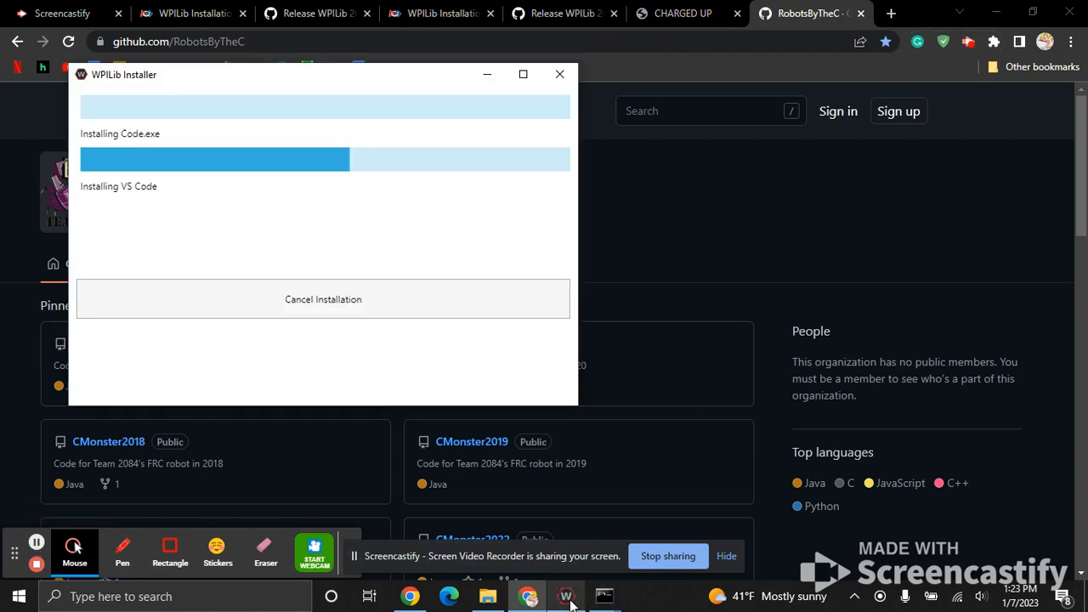
click(618, 598)
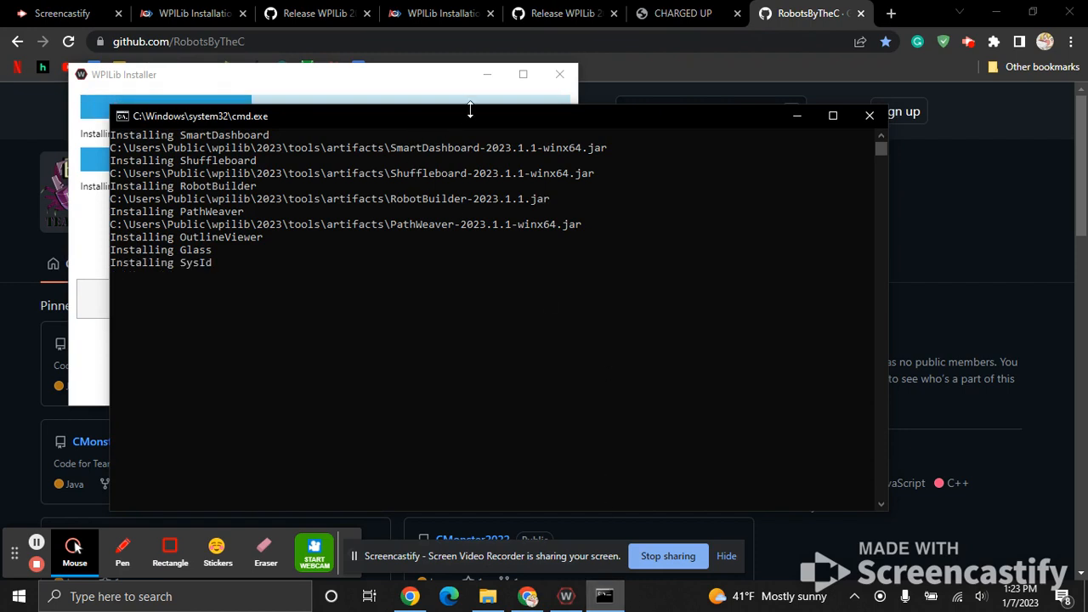
drag(473, 116, 634, 188)
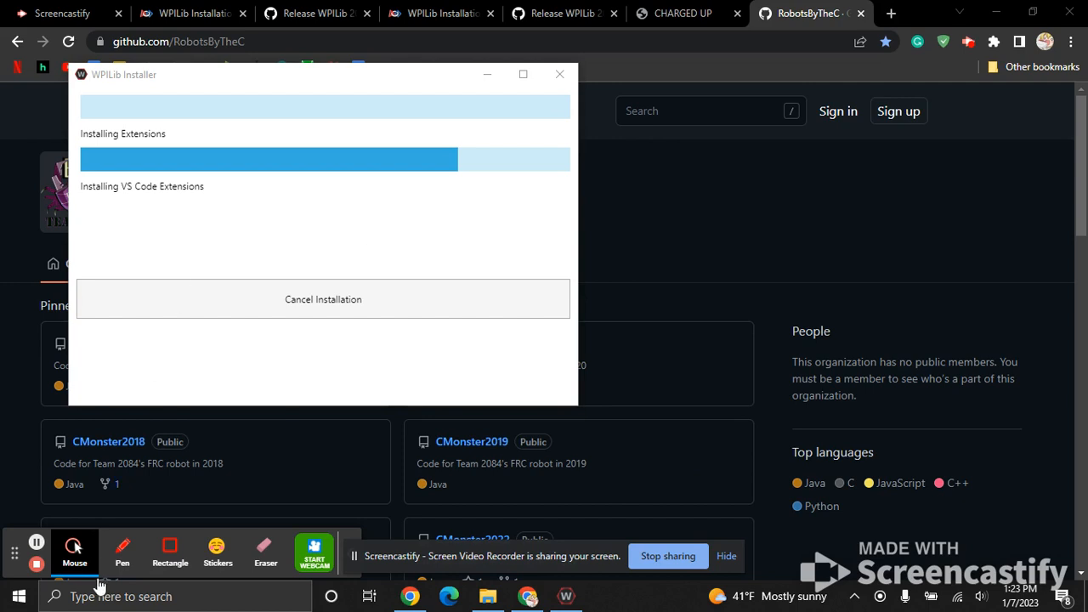
Find the Windows Settings app through search and open its System category.
click(117, 600)
text(sett)
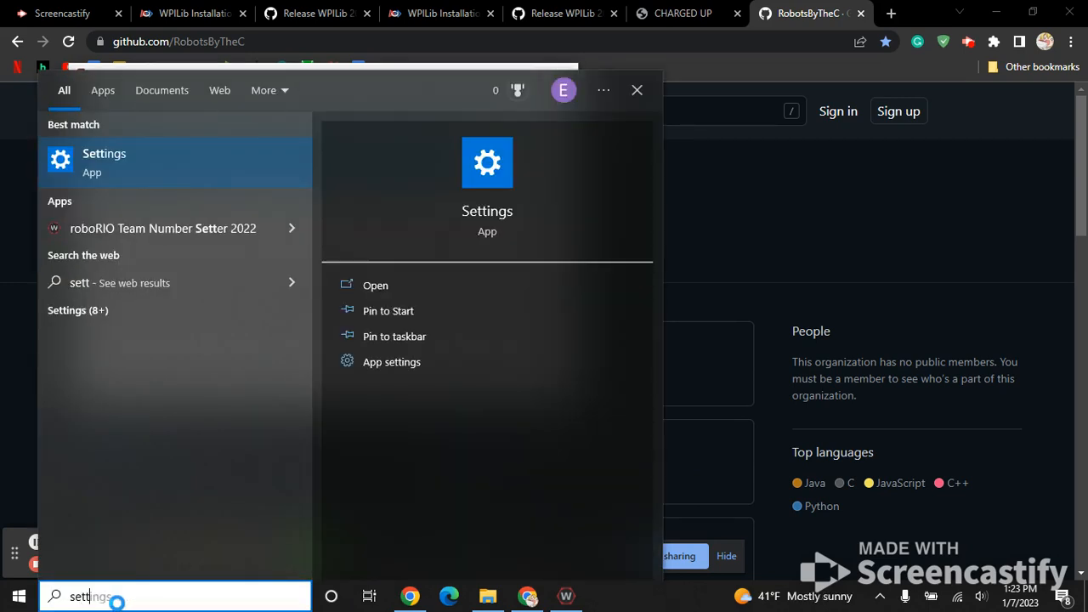
key(Return)
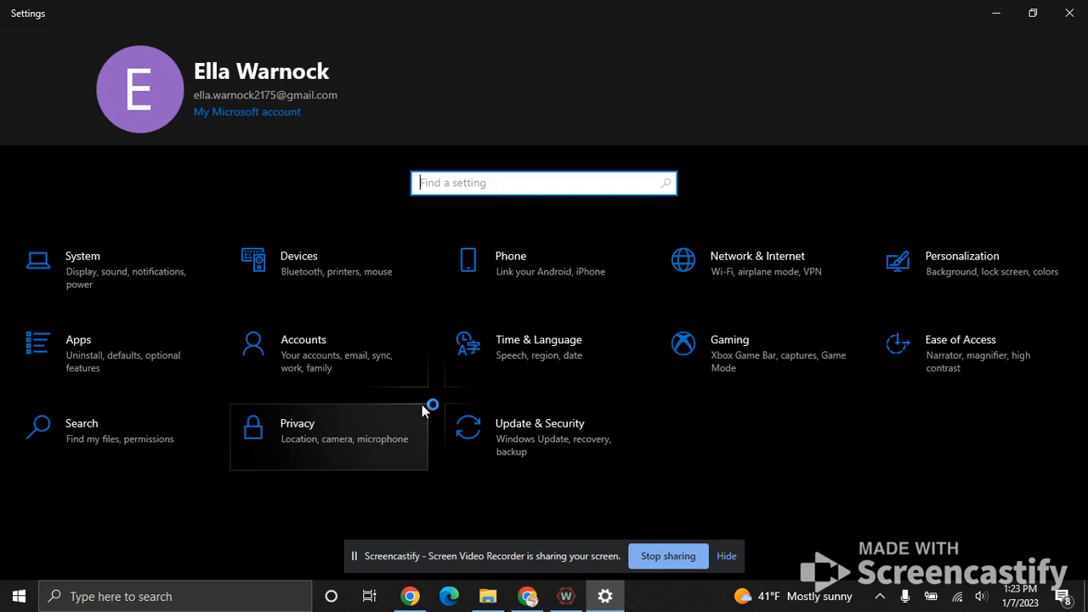
click(148, 278)
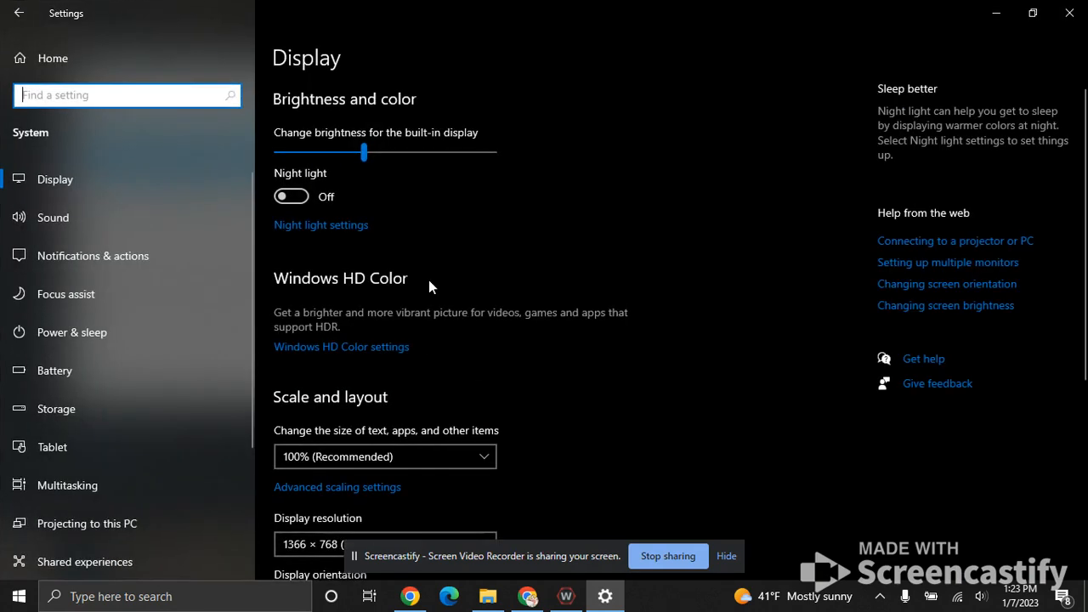
Check the computer's system type on the About page of the System settings, and close Settings.
scroll(401, 348, down, 3)
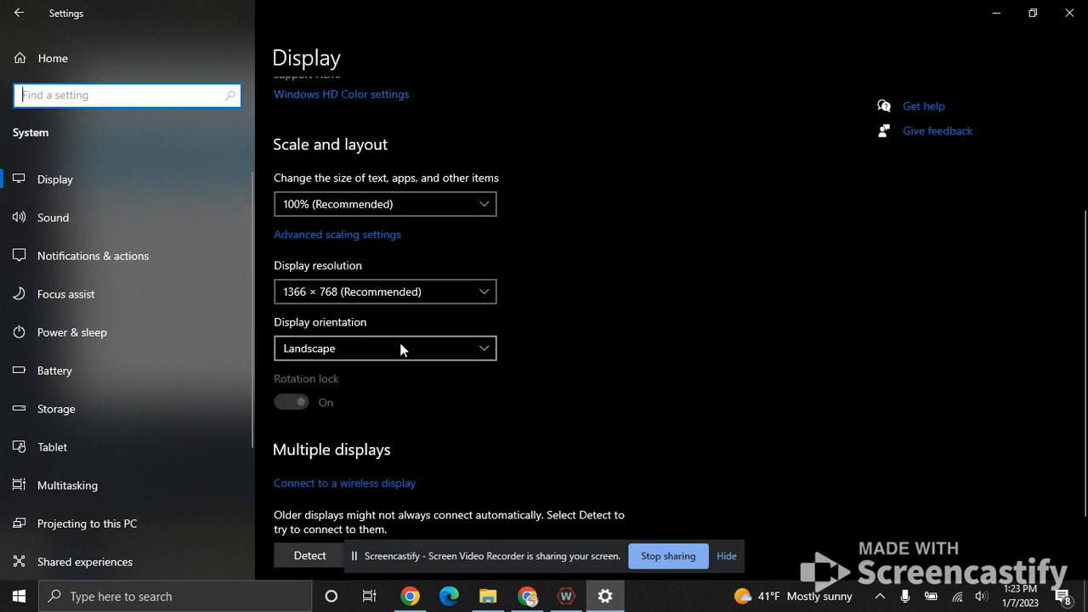
scroll(75, 403, down, 3)
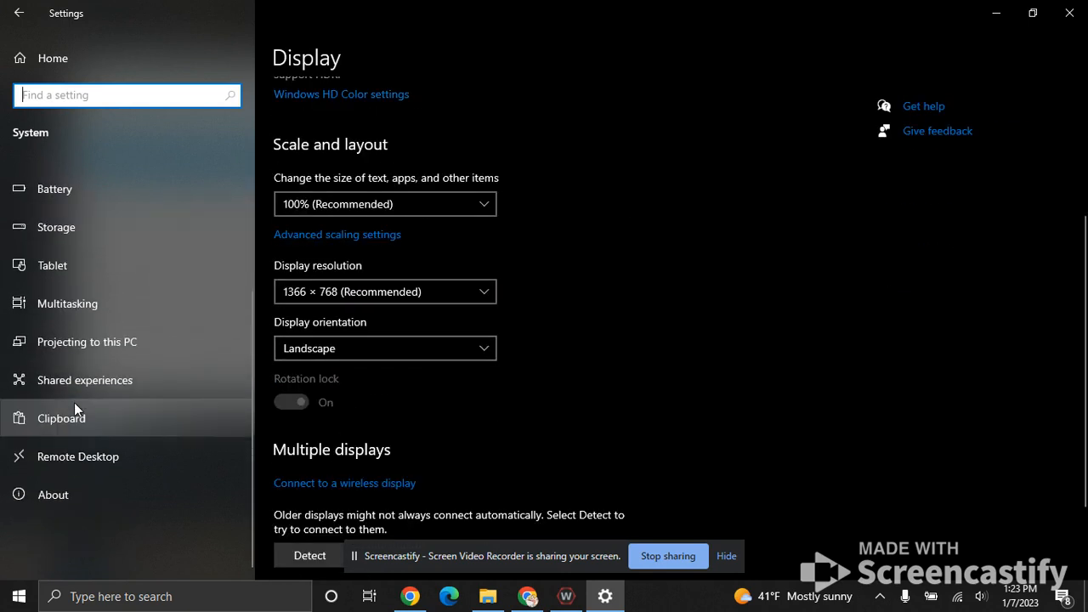
click(152, 497)
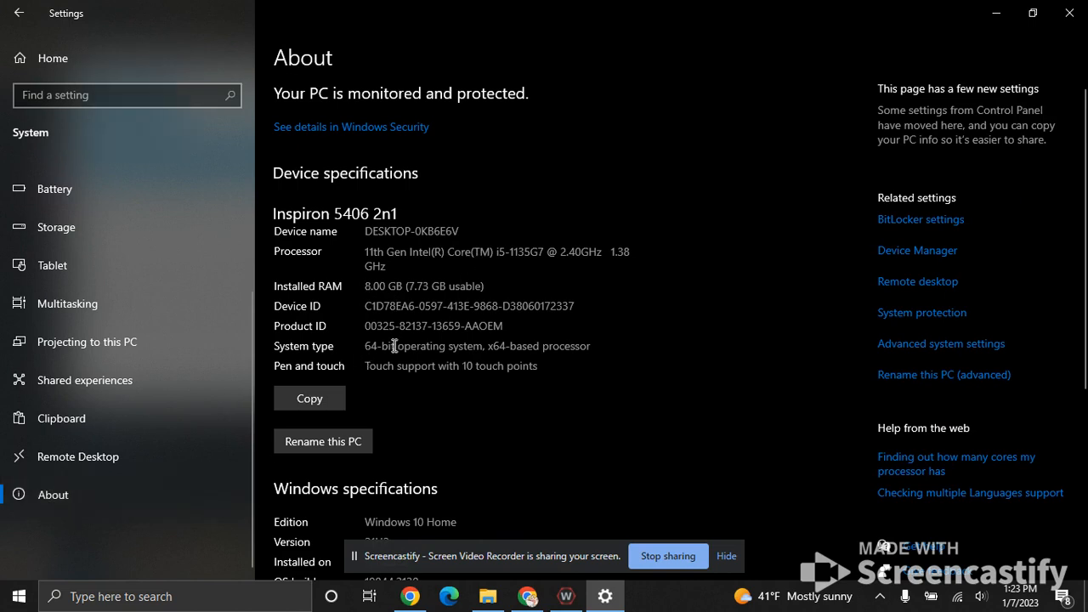
drag(435, 349, 264, 350)
click(788, 271)
click(1070, 12)
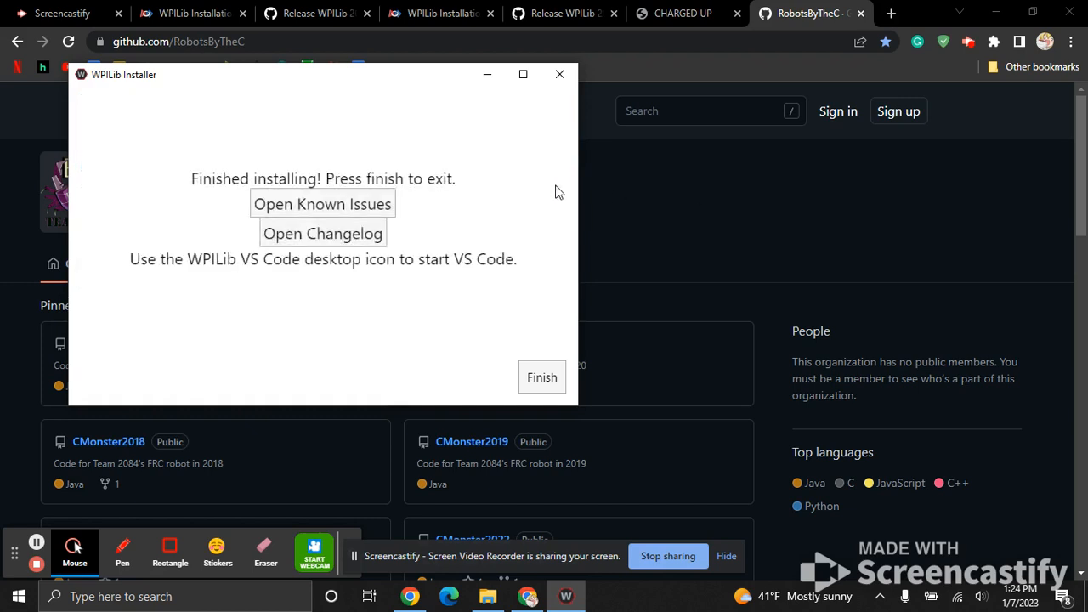
Finish and exit the WPILib Installer, and minimize the browser to show the desktop.
click(542, 380)
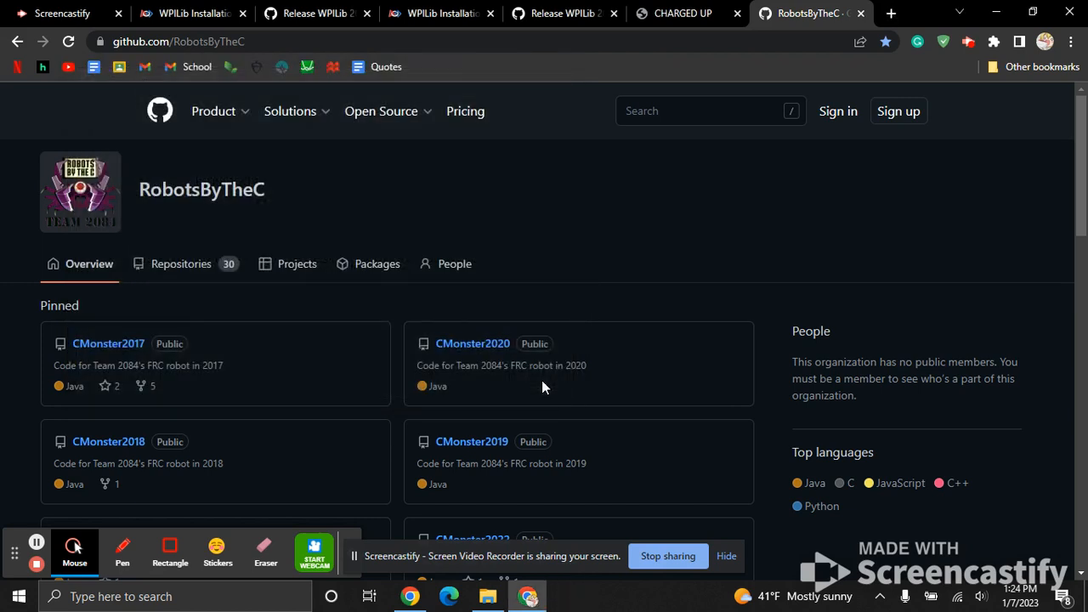
click(996, 13)
click(829, 33)
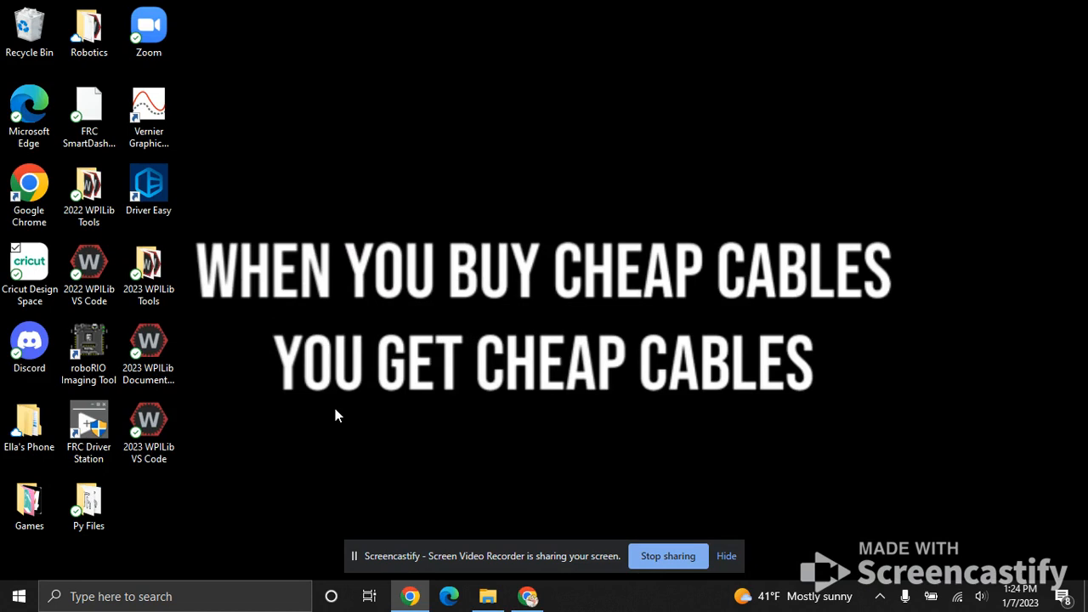
Launch 2023 WPILib VS Code from the desktop and maximize its window.
double_click(149, 421)
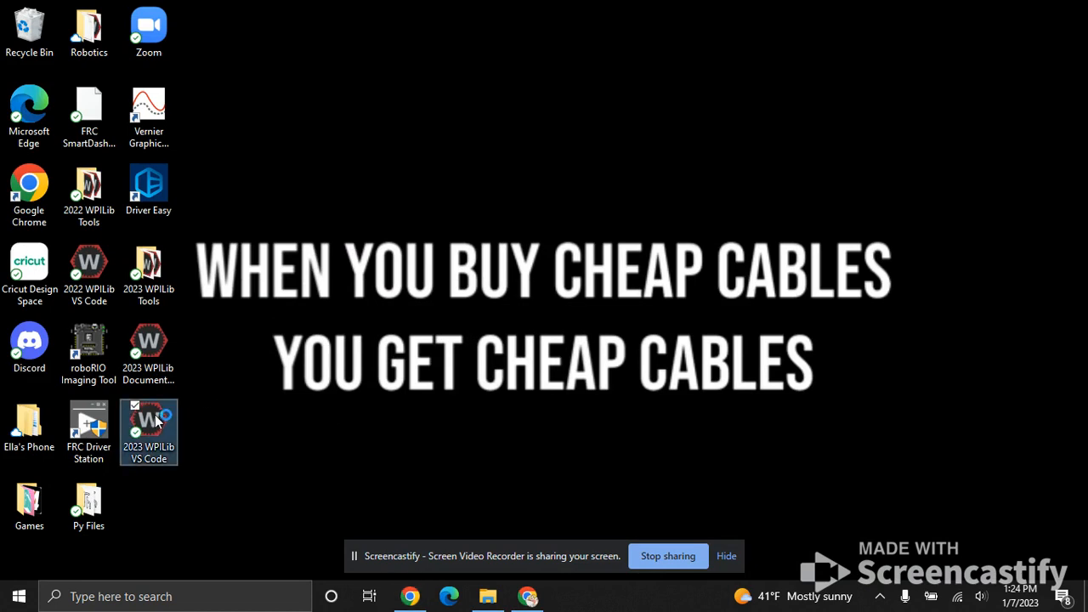
double_click(92, 295)
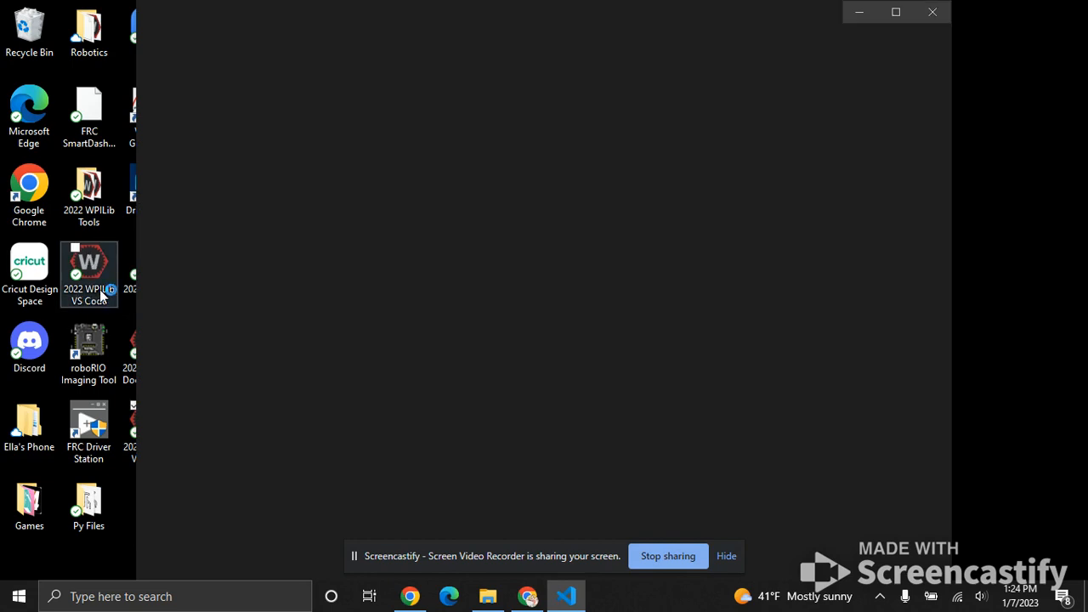
click(897, 14)
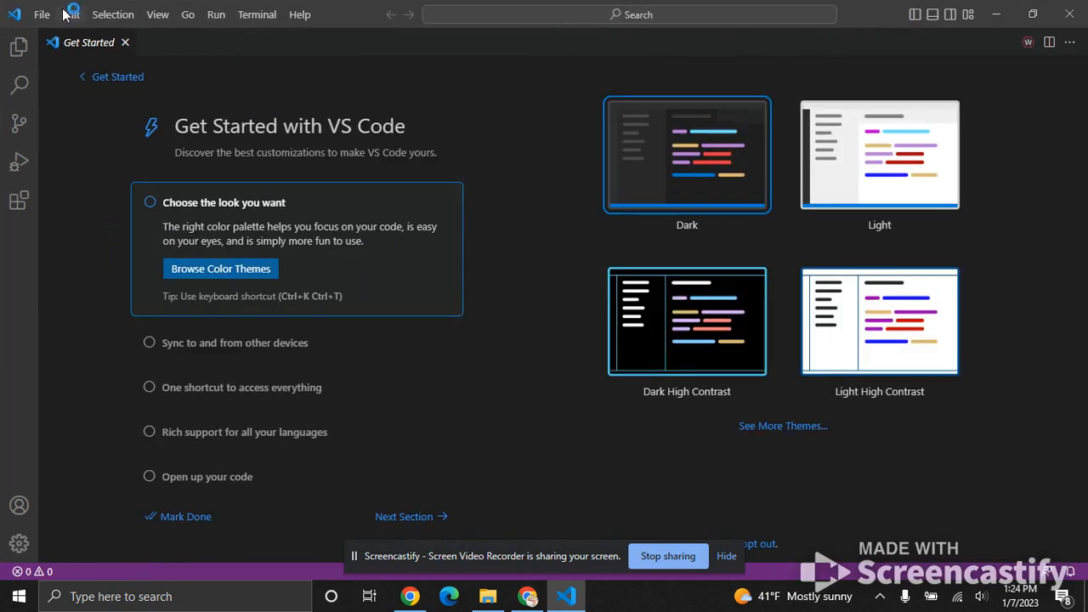
click(44, 15)
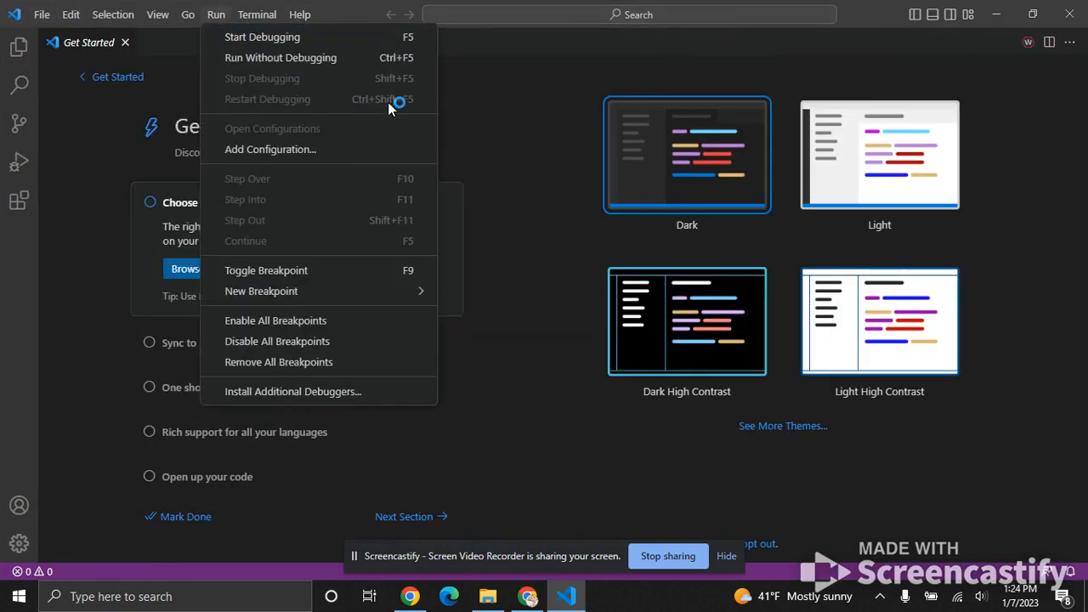
click(1009, 156)
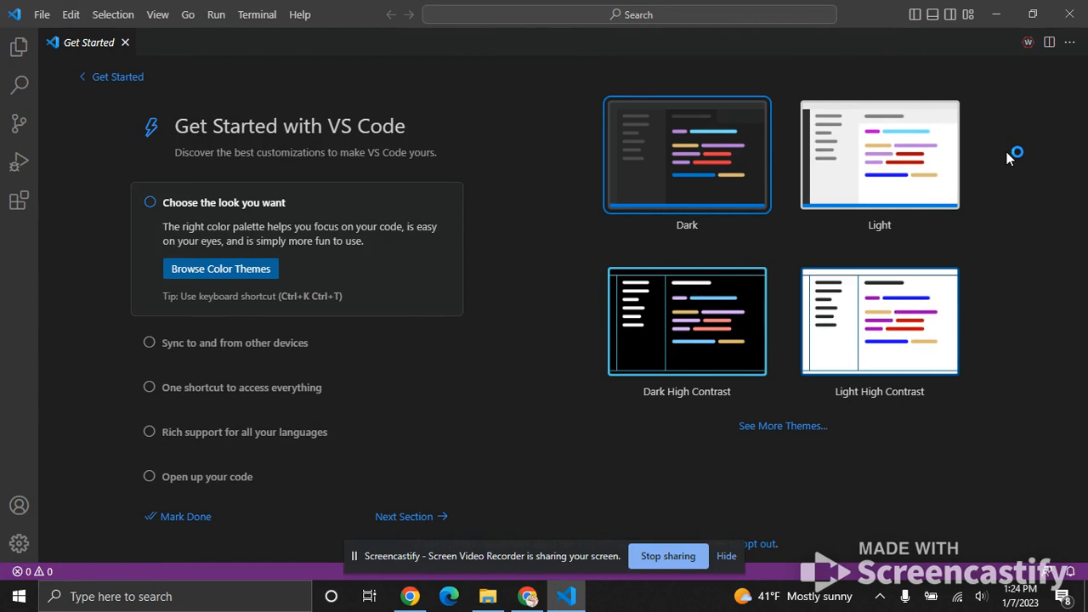
Find the WPILib command for creating a new project and open the WPILib Project Creator.
click(1028, 42)
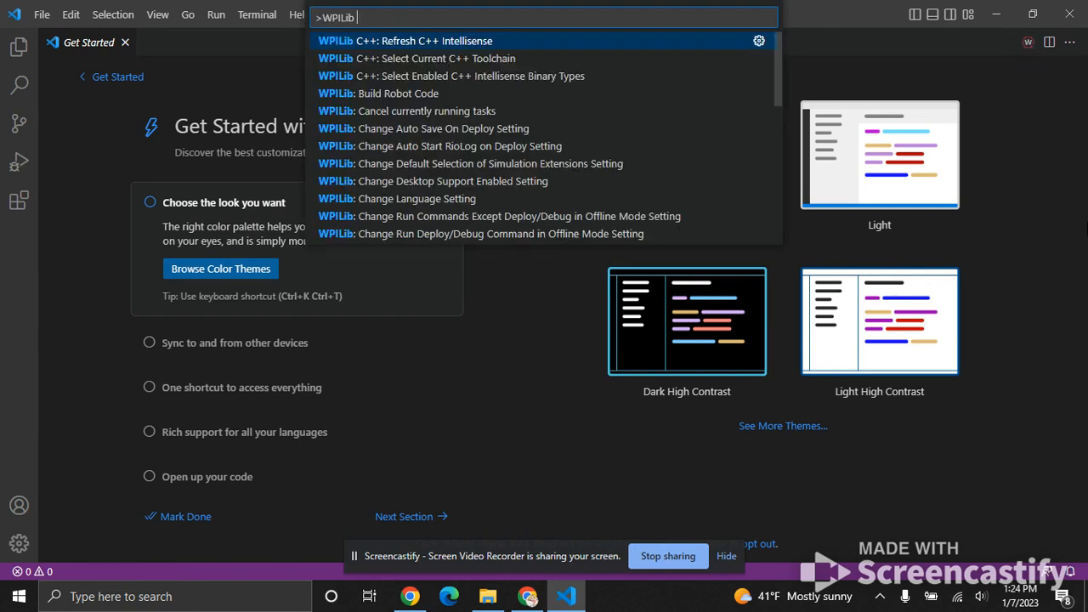
text(pro)
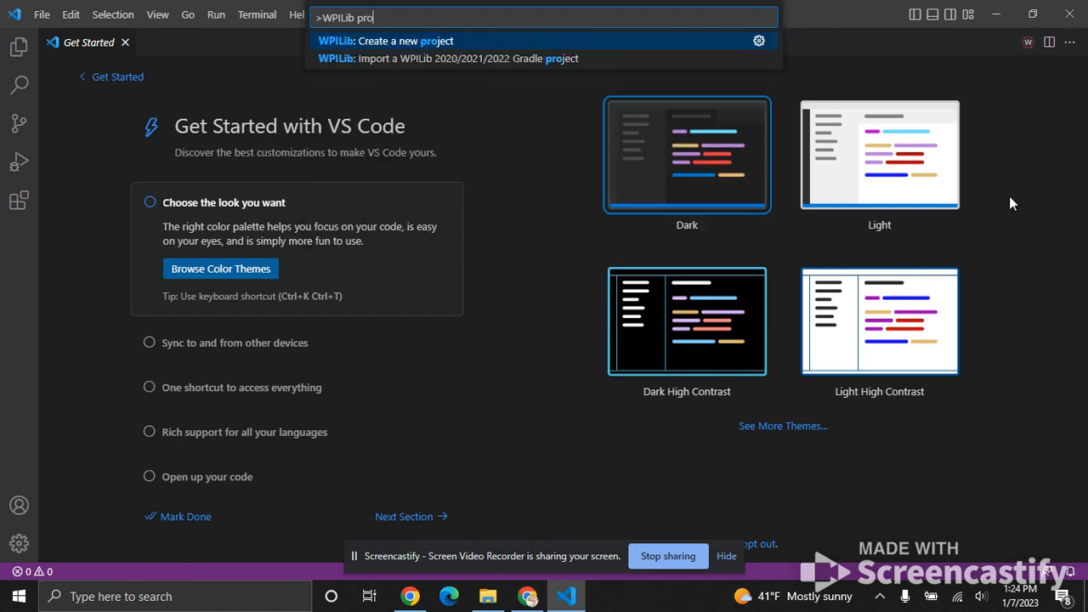
click(432, 42)
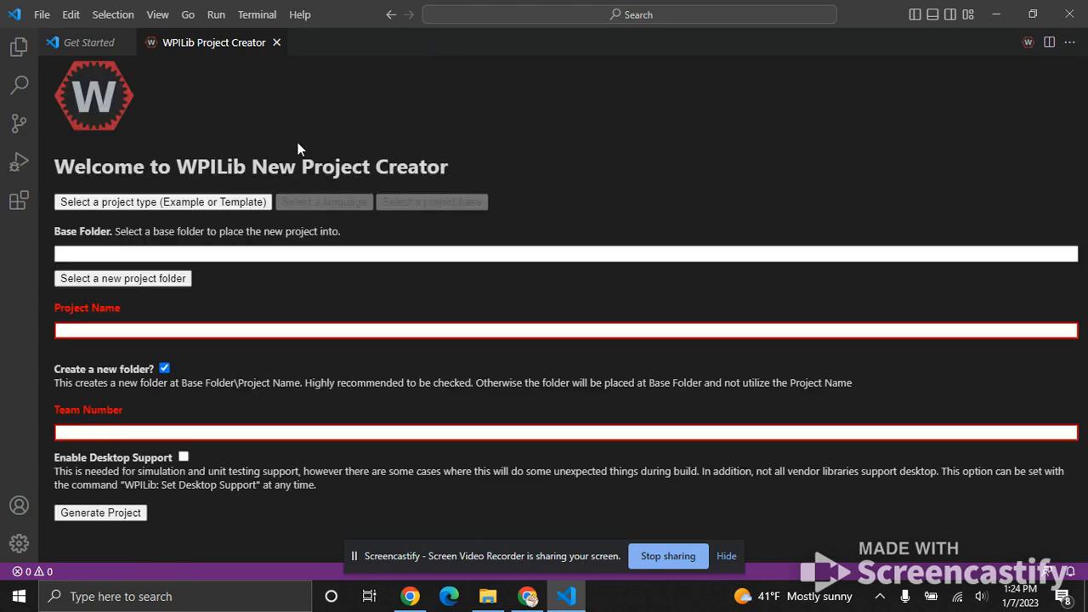
Set the new project to a Template in Java with Command Robot as the project base.
click(200, 208)
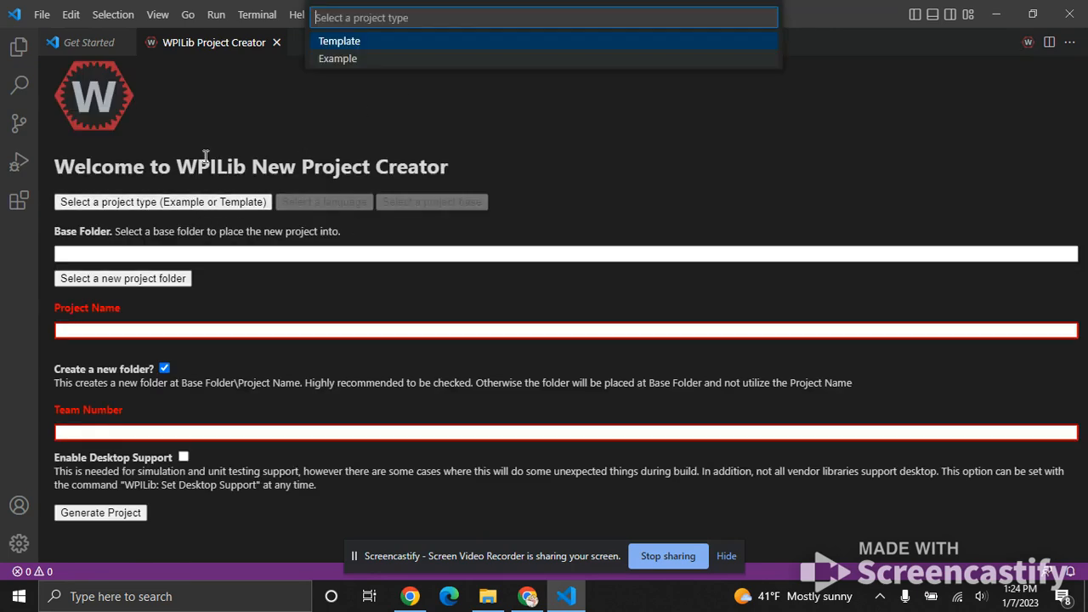
click(329, 47)
click(331, 48)
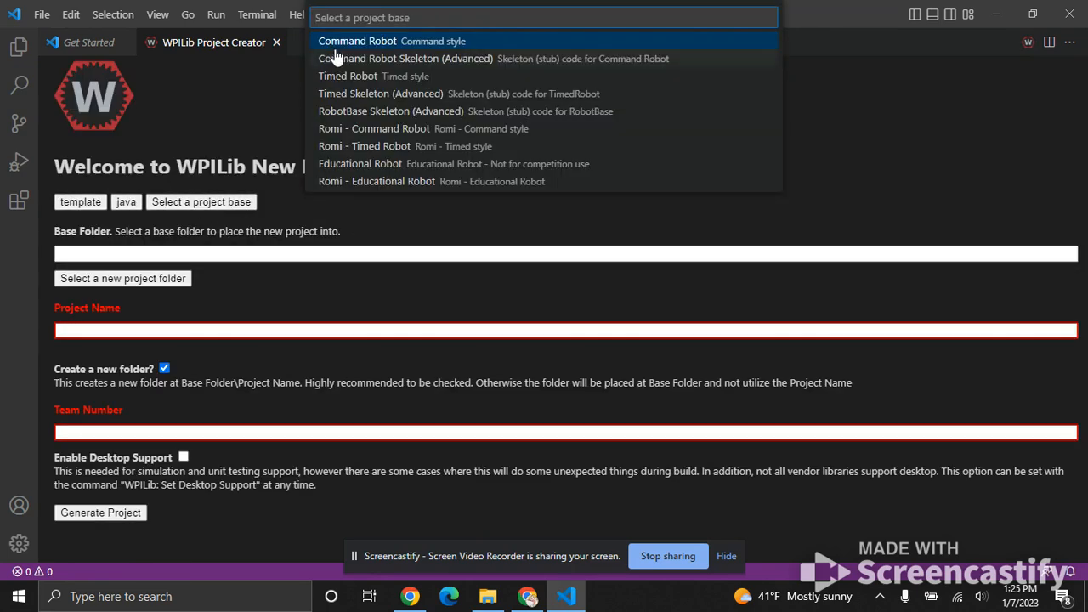
click(334, 42)
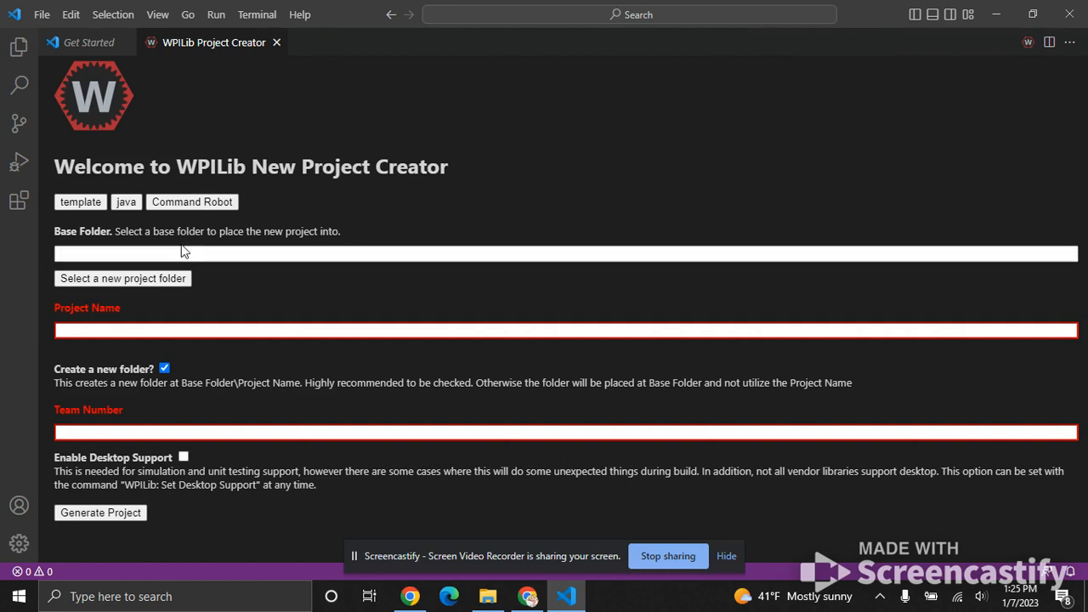
Choose the Robotics folder on the Desktop as the base folder for the new project.
click(166, 277)
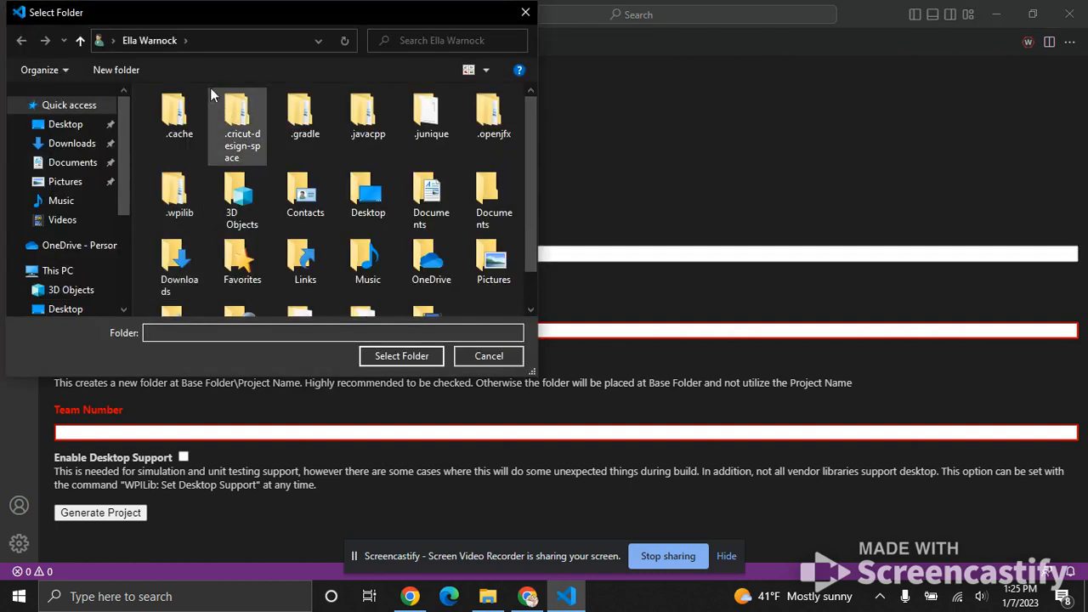
click(51, 125)
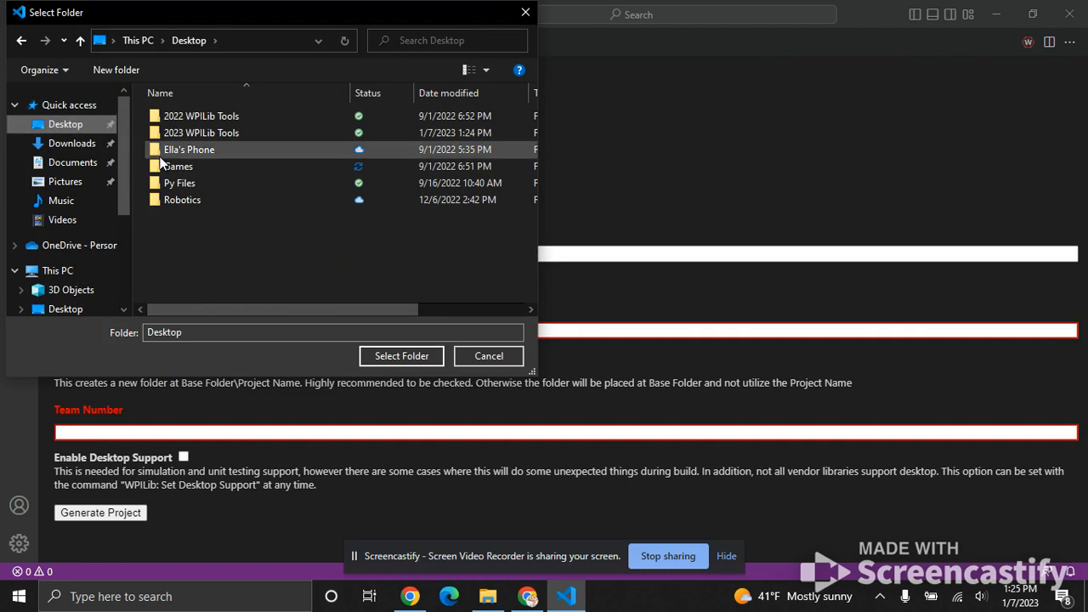
click(196, 199)
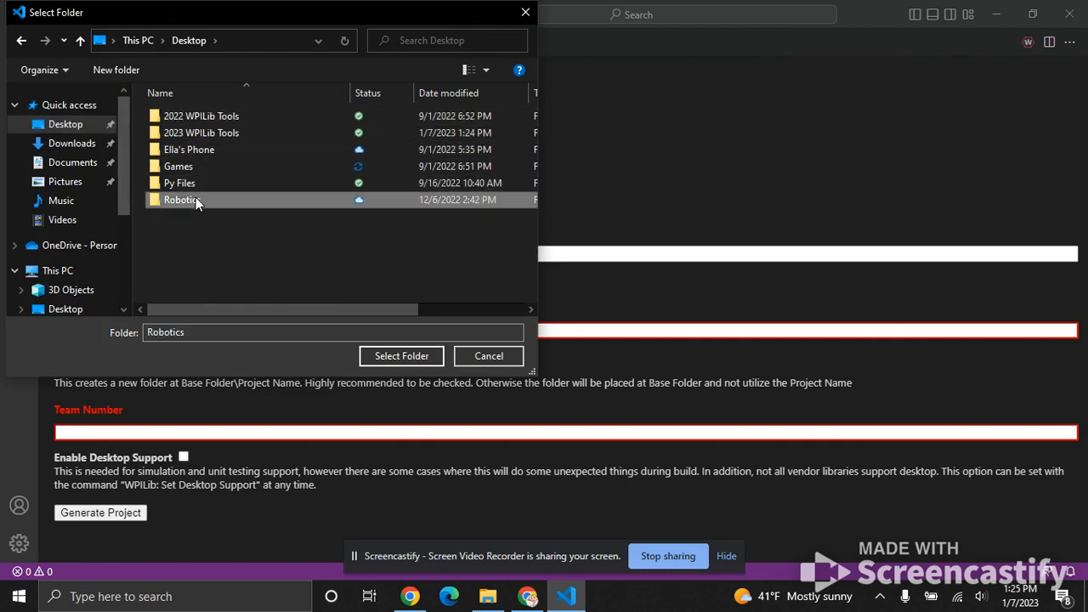
click(404, 357)
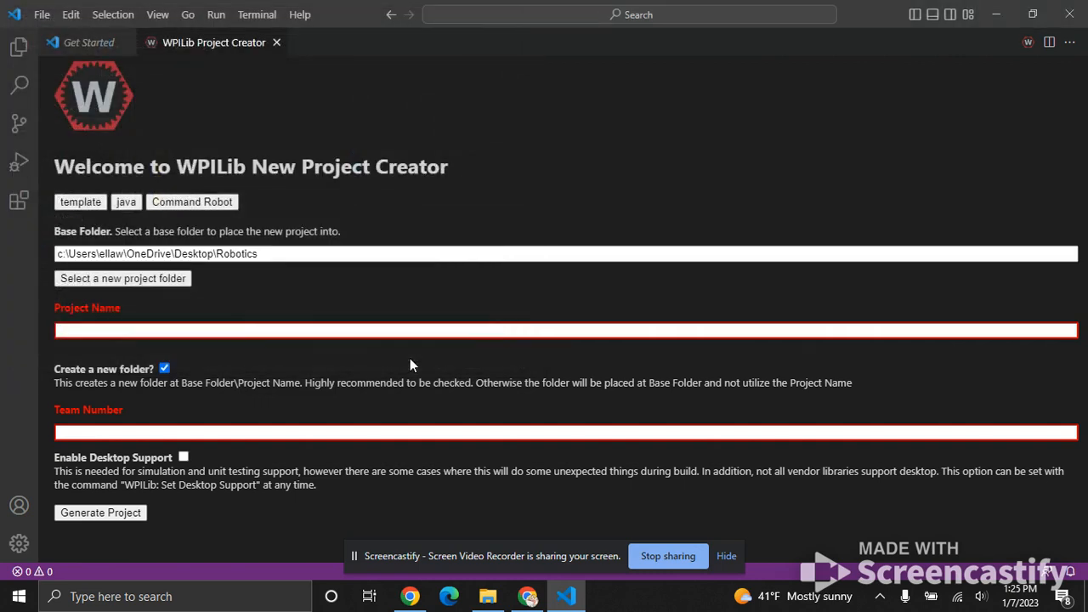
Name the project CMonster2023 and set the team number to 2084.
click(275, 334)
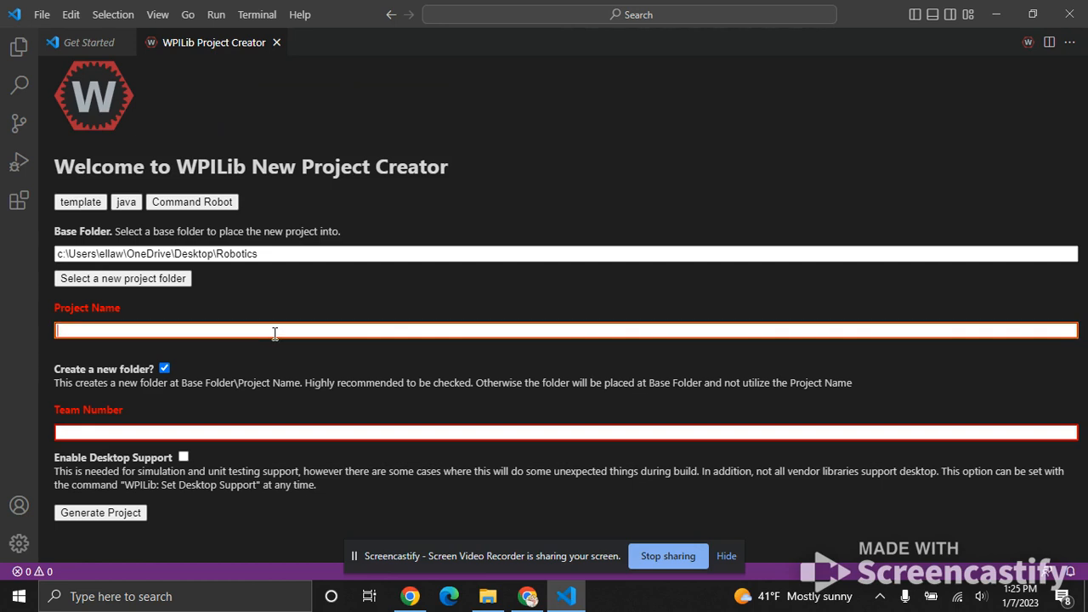
text(CMonster)
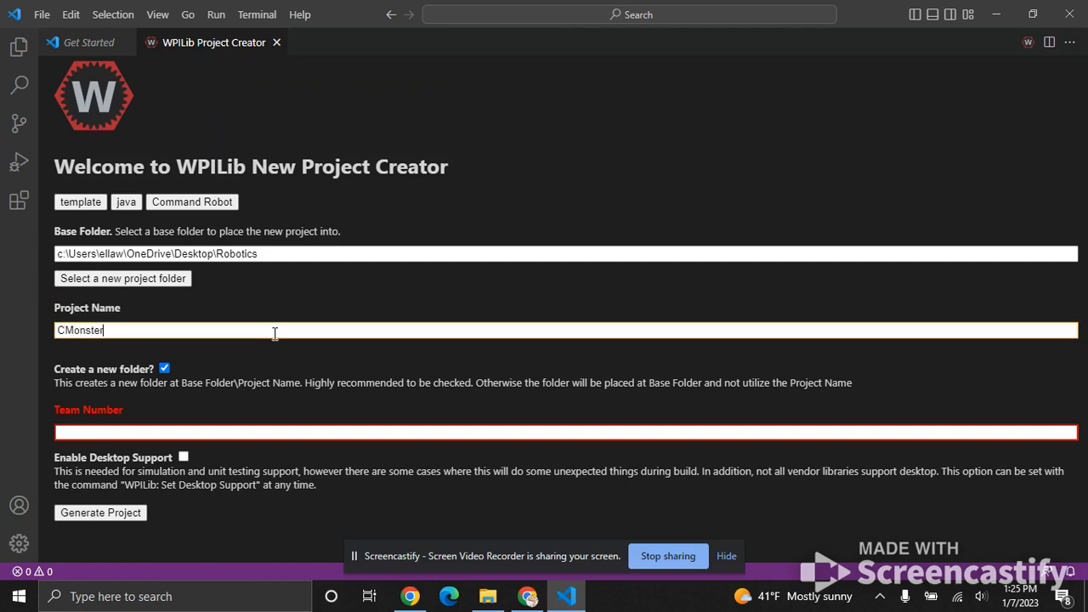
text(2023)
click(272, 432)
text(2084)
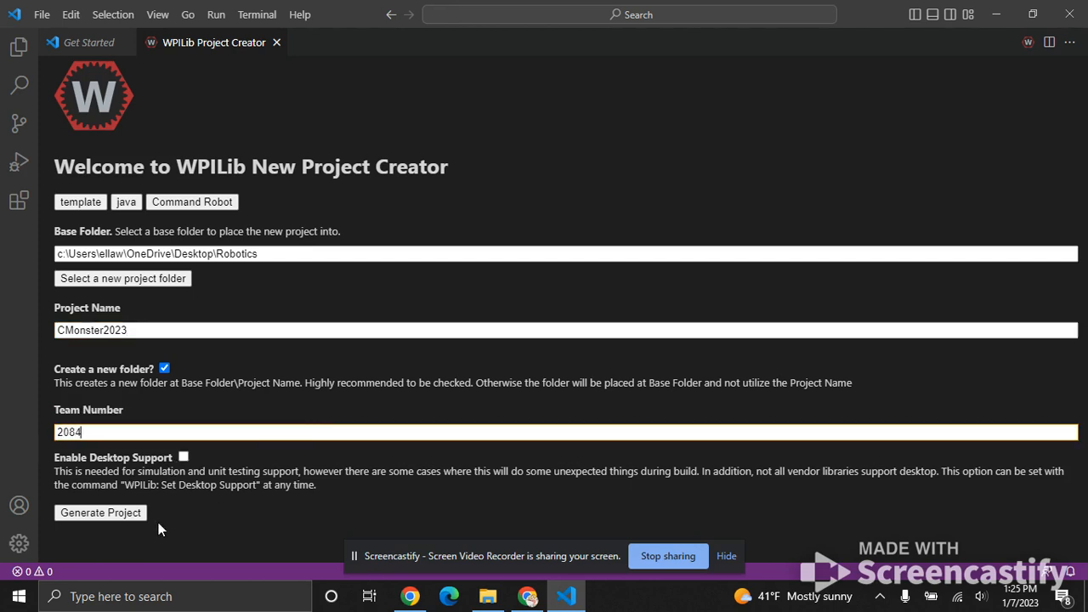
Generate the project and open its folder in a new maximized window, trusting the authors of its files.
click(100, 512)
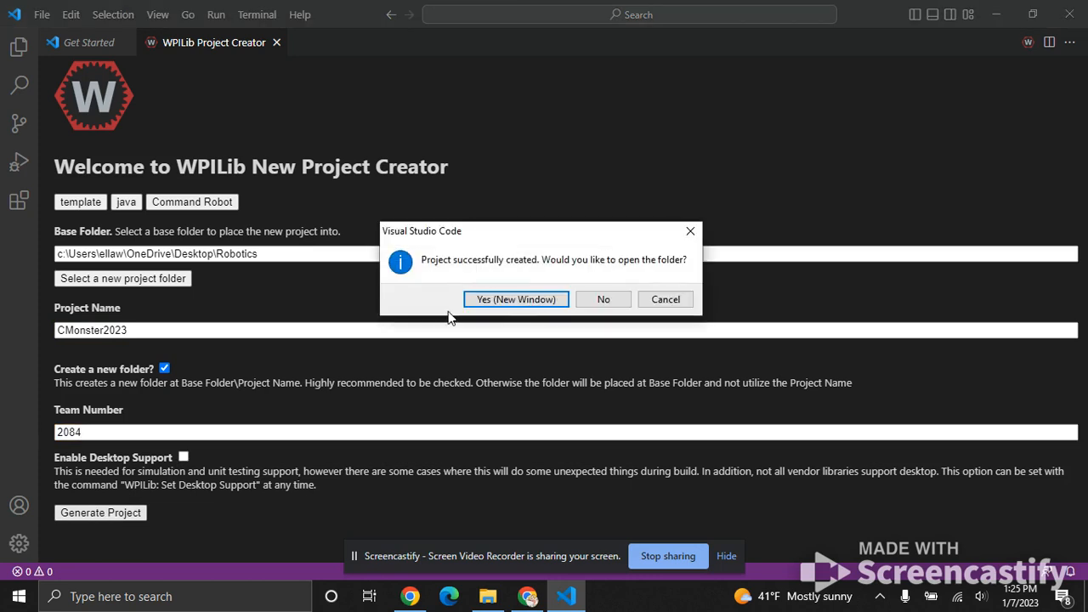
click(516, 300)
click(896, 12)
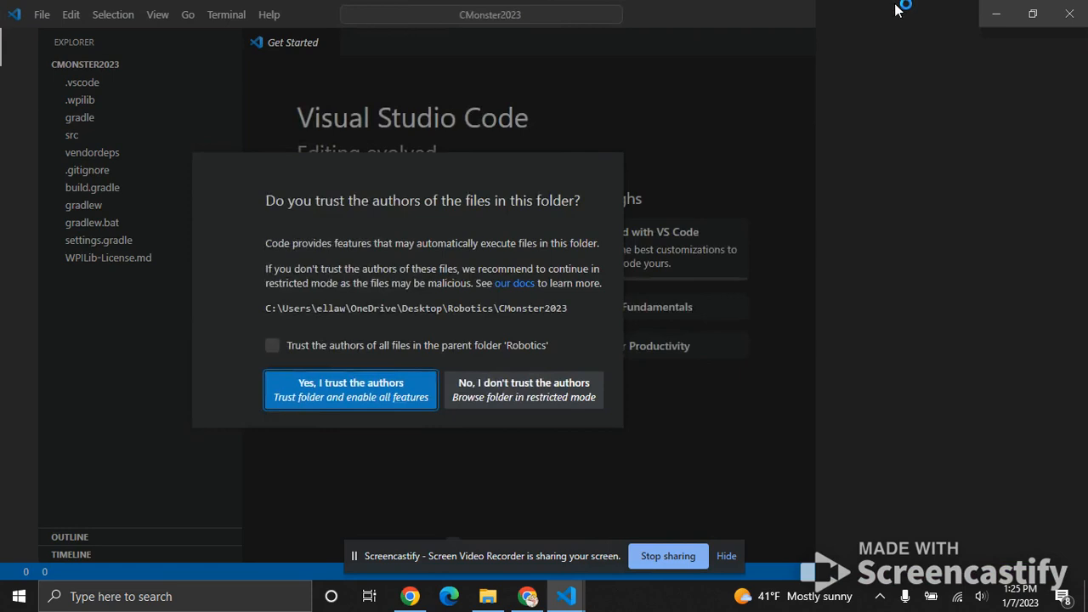
click(506, 391)
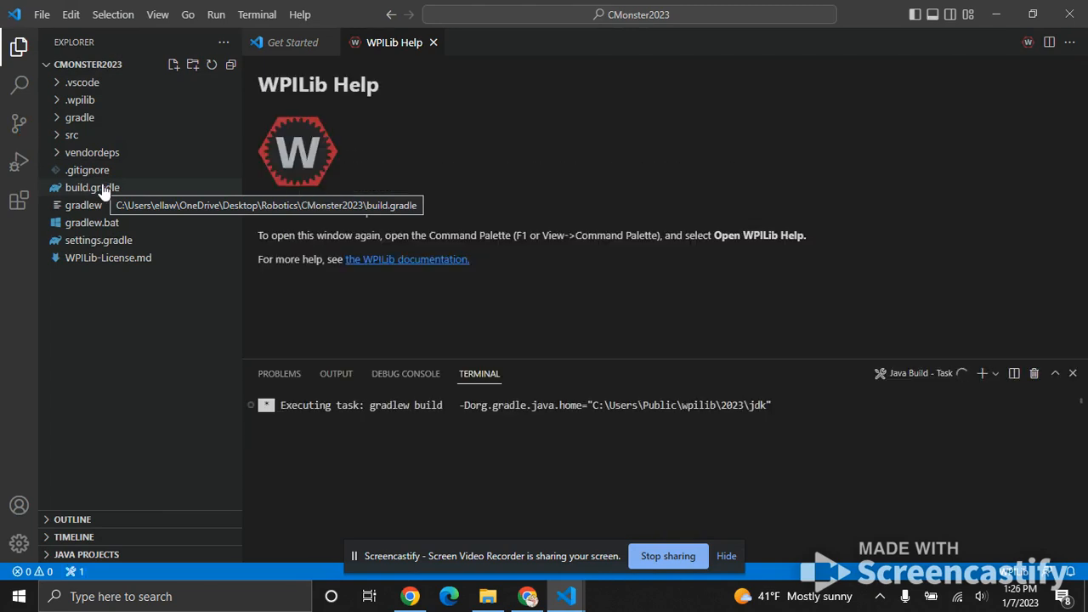
Open RobotContainer.java from the project's src/main/java/frc/robot folder.
click(74, 138)
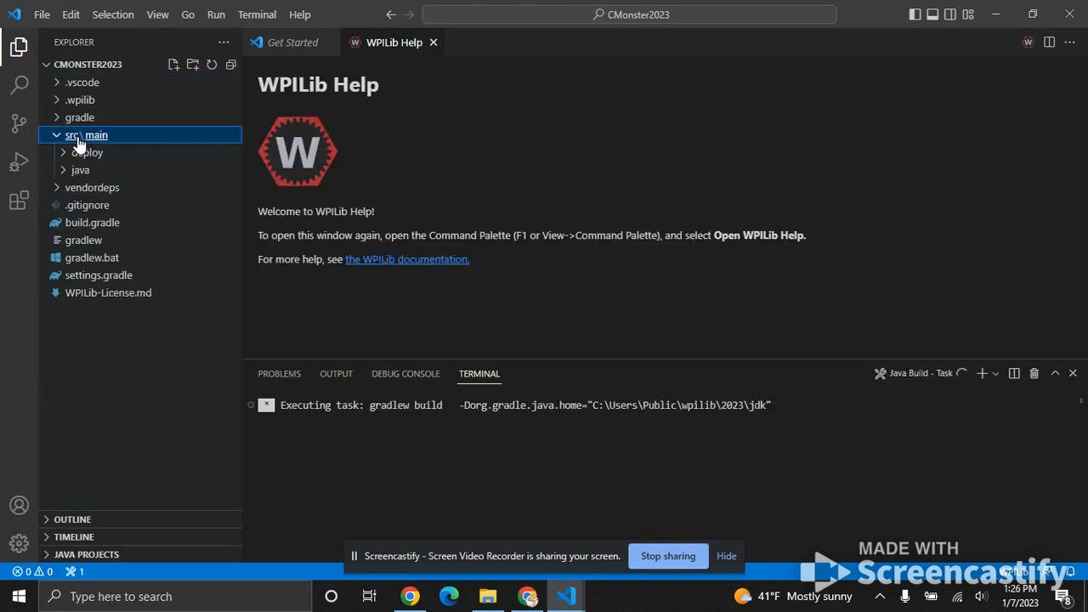
click(83, 172)
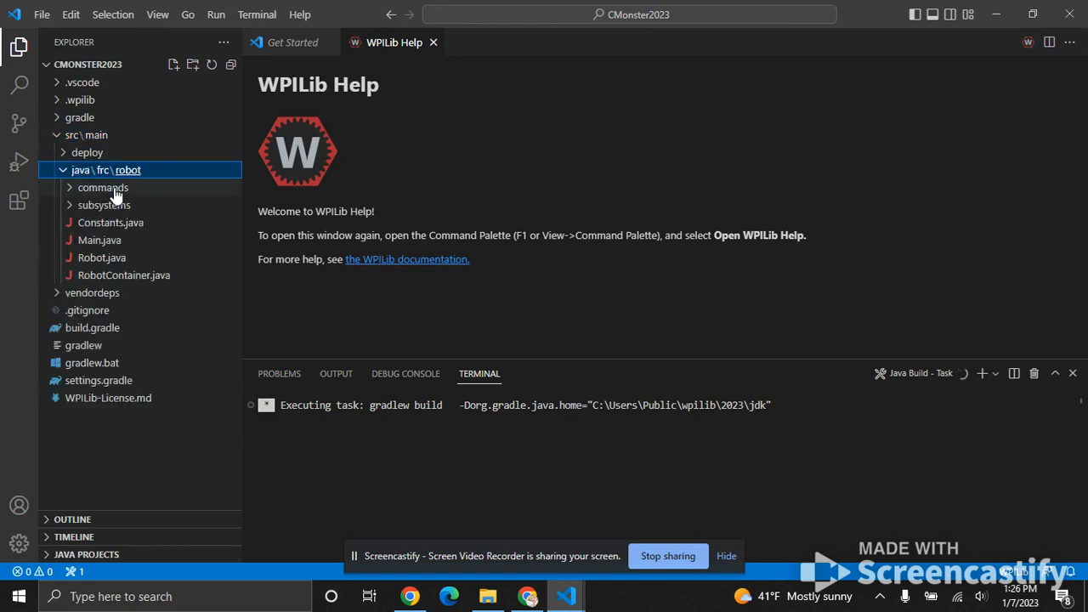
click(108, 276)
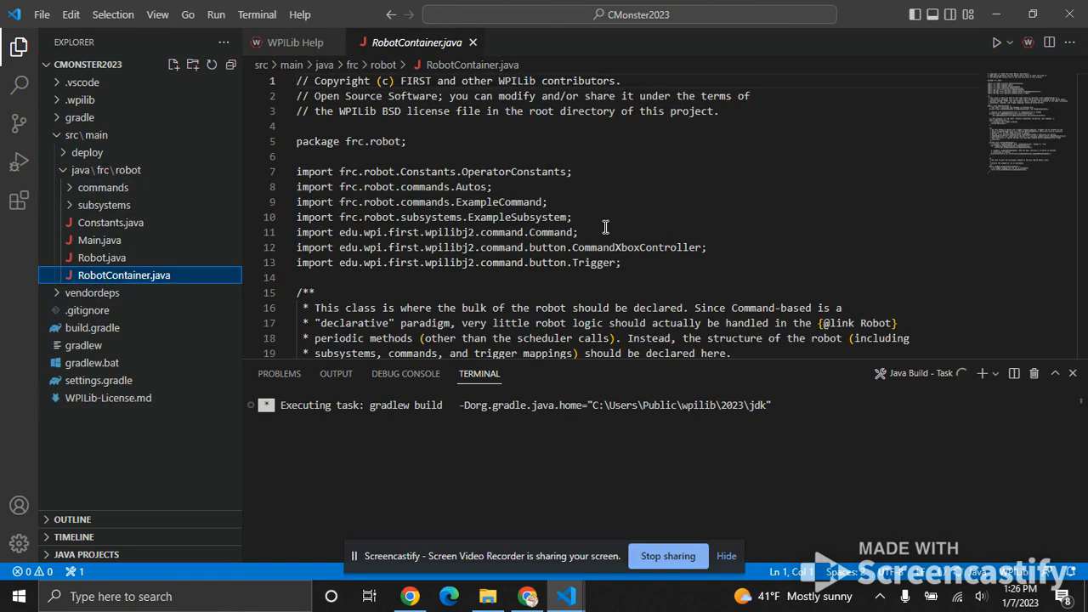
Close the terminal and look through the generated code in RobotContainer.java.
click(1073, 373)
click(759, 365)
scroll(759, 365, down, 14)
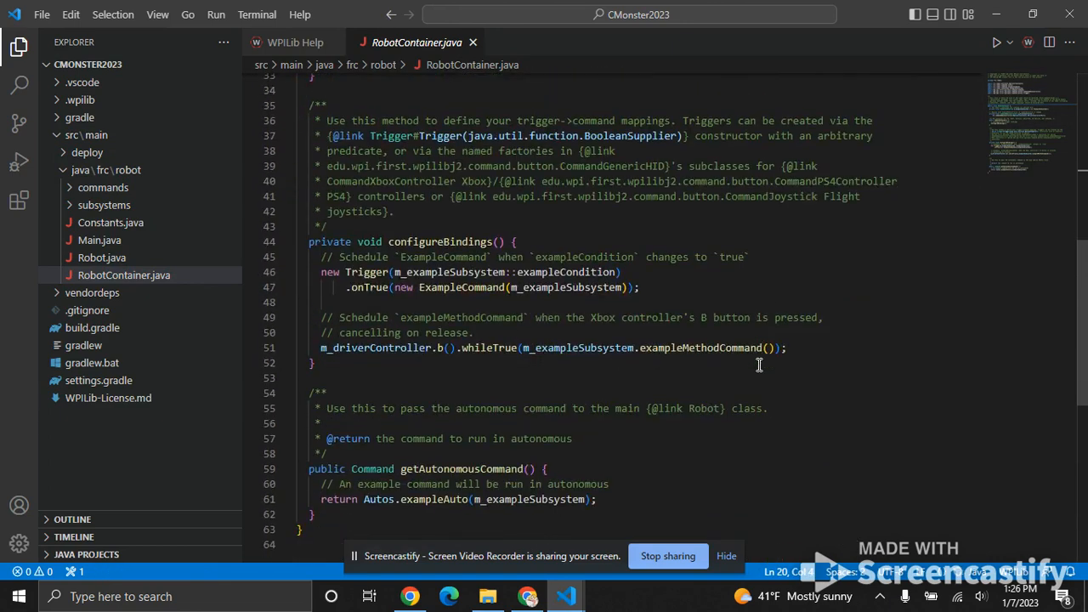
scroll(759, 365, up, 14)
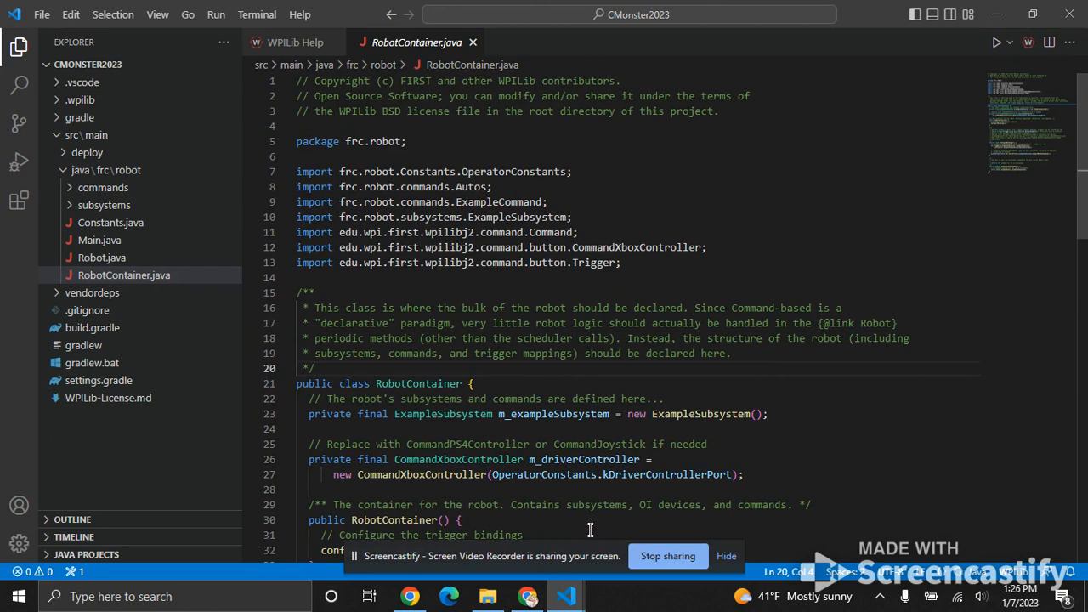
Switch to Chrome and look over the pinned repositories on the RobotsByTheC GitHub page.
click(528, 597)
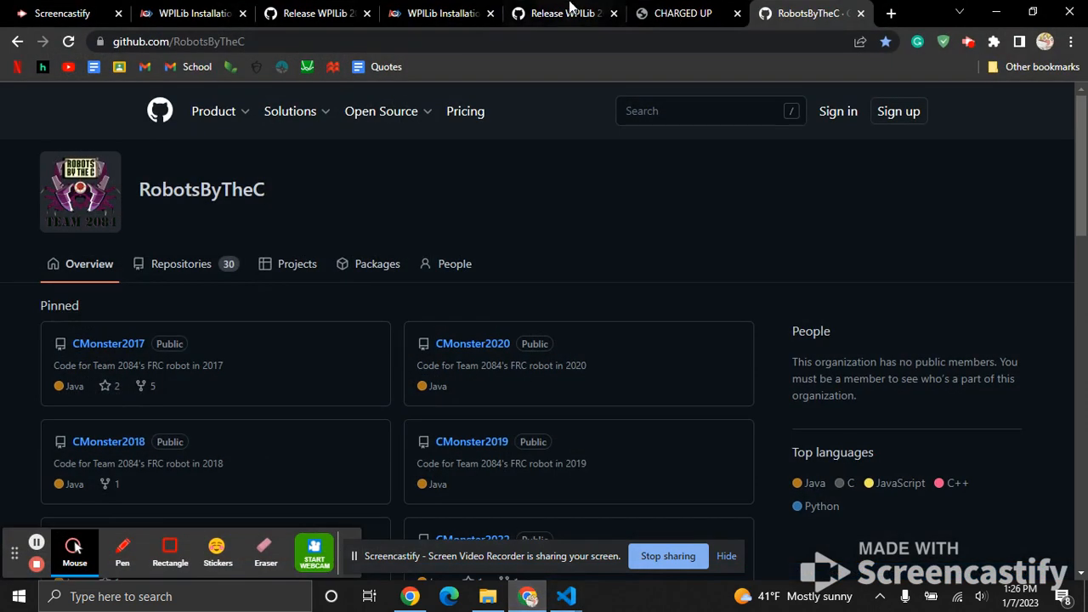
scroll(610, 165, down, 1)
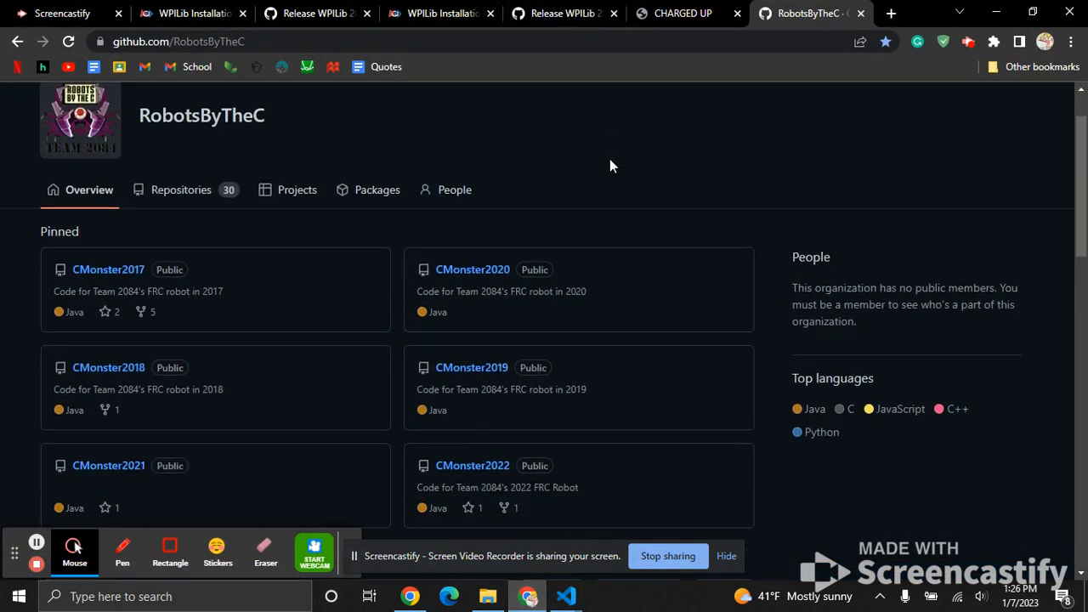
scroll(610, 159, up, 1)
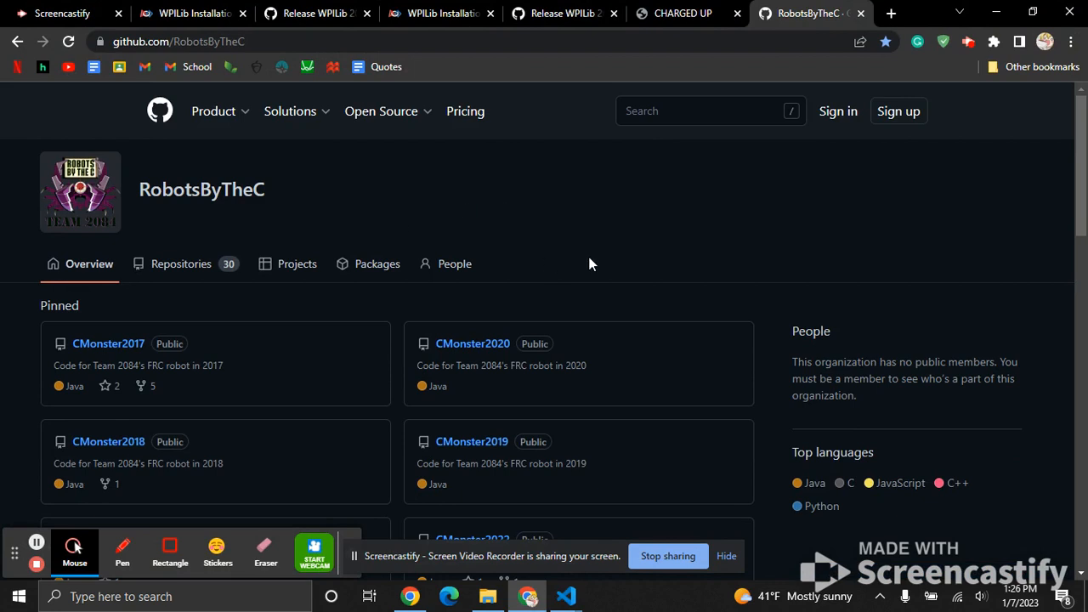
Open RobotContainer.java from the src/main/java/frc/robot folder of the CMonster2022 repository.
scroll(593, 265, down, 5)
scroll(593, 265, down, 1)
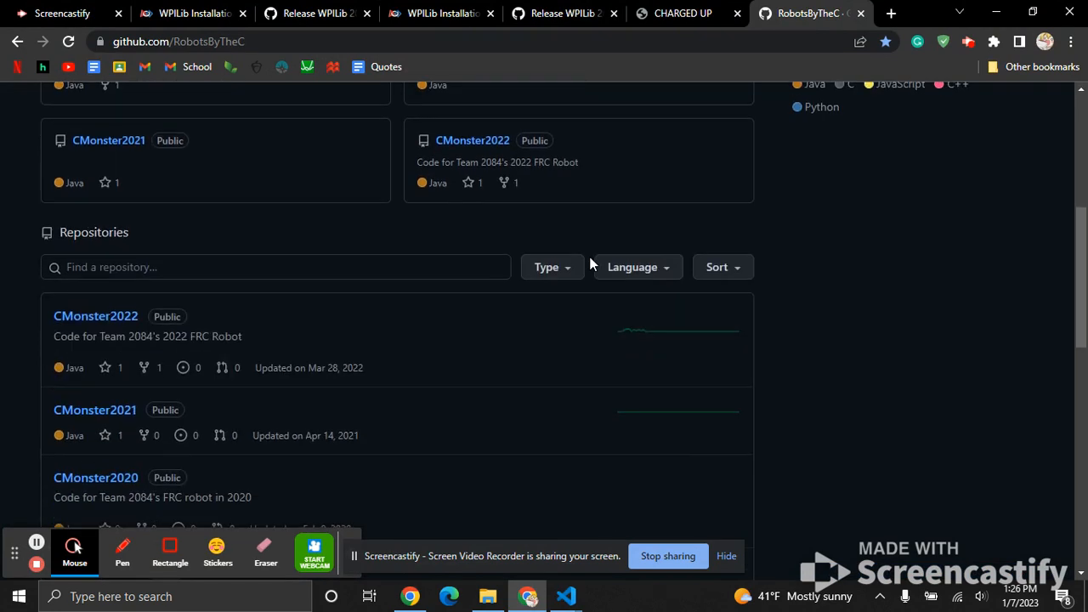
click(100, 224)
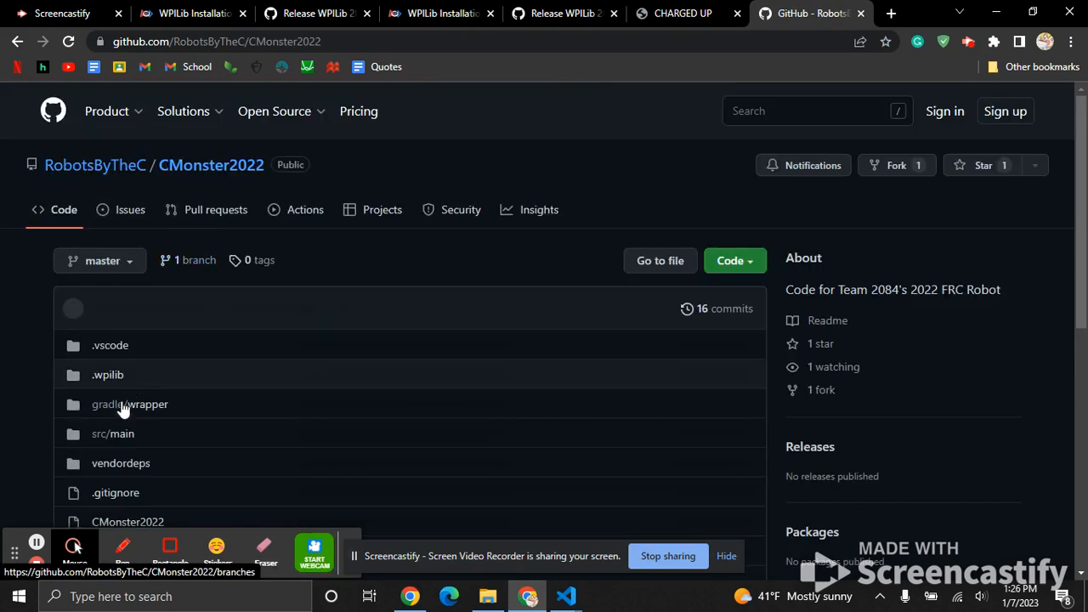
scroll(119, 411, down, 1)
click(106, 369)
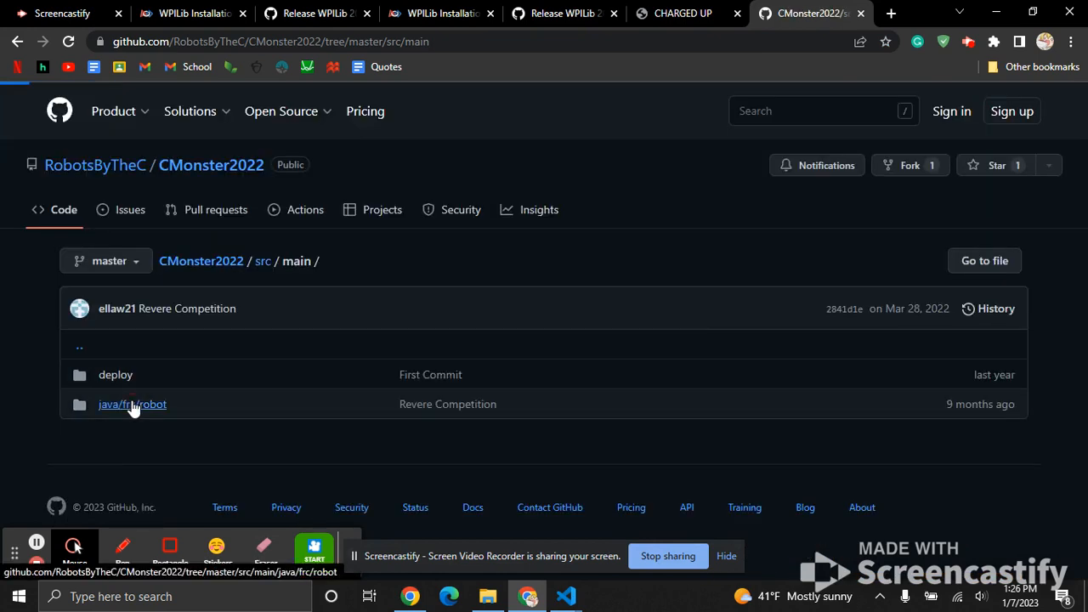
click(141, 405)
scroll(282, 381, down, 2)
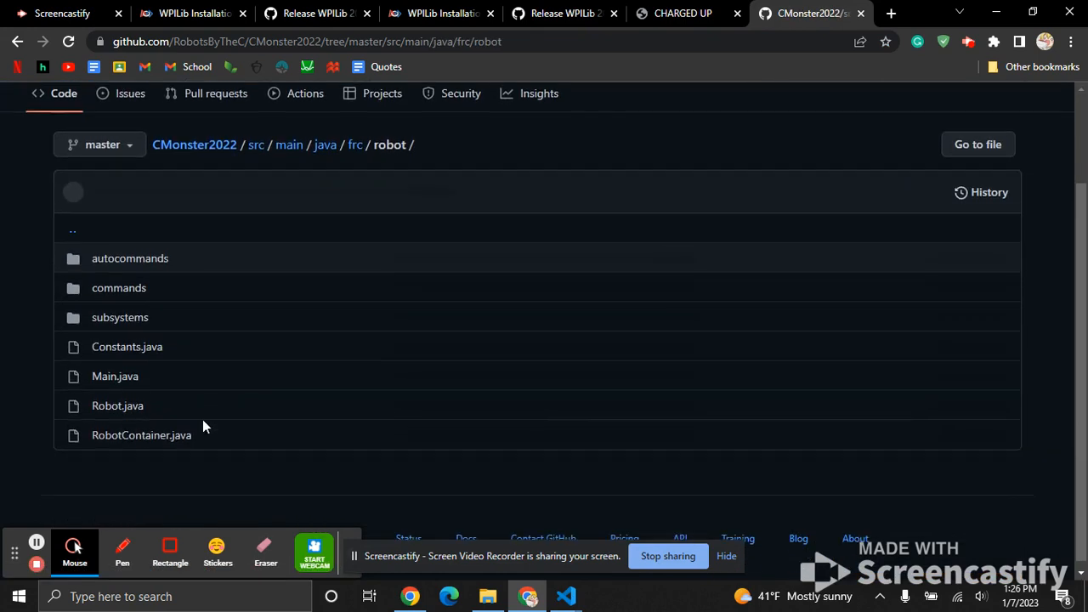
click(135, 435)
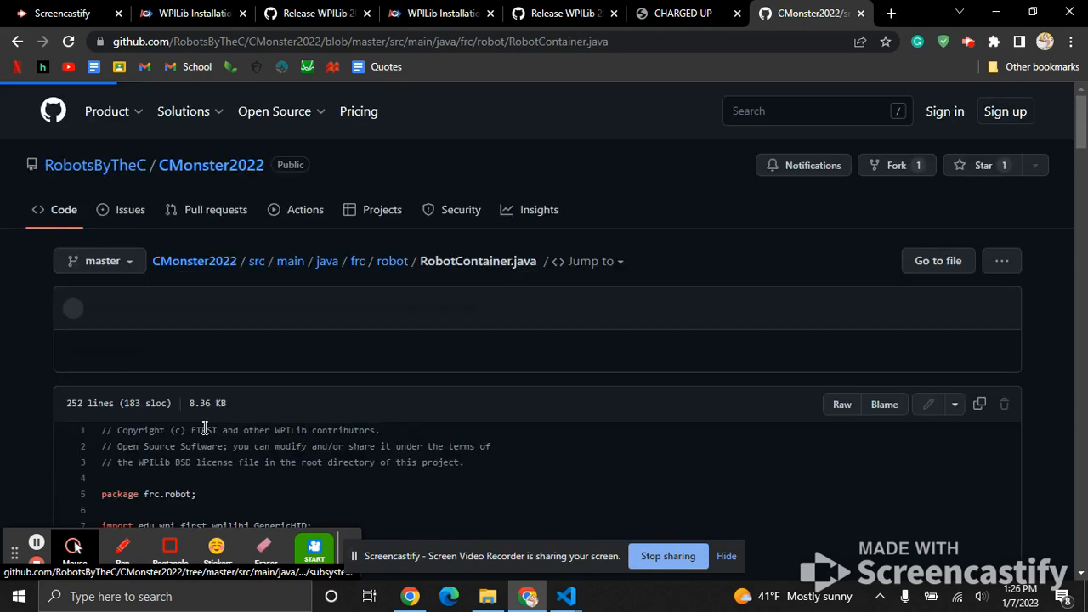
Copy the import lines from the joysticks and buttons comment through the Servo import.
scroll(270, 308, down, 5)
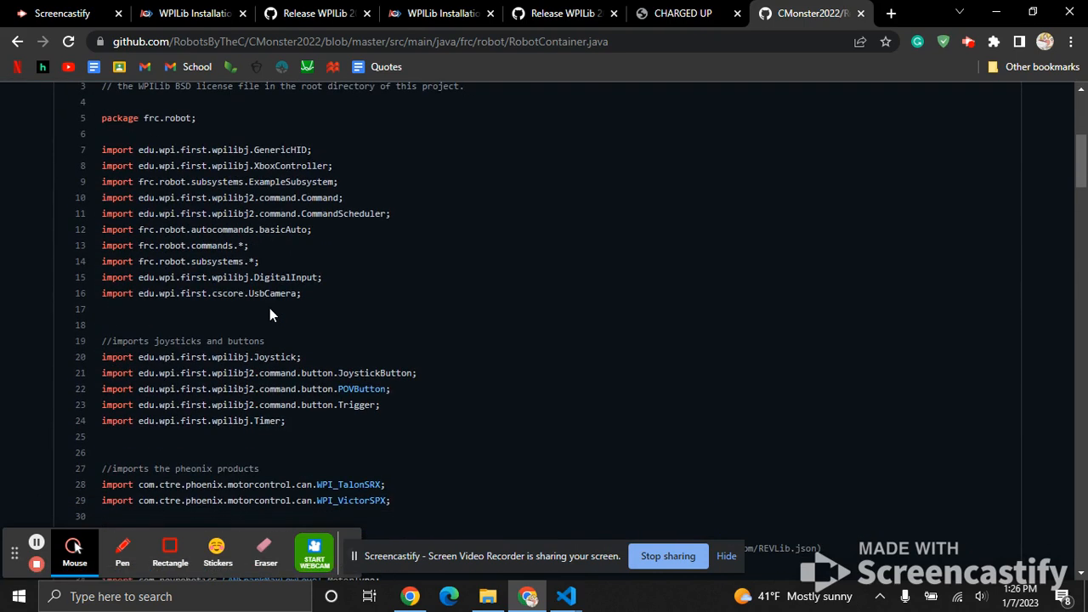
scroll(270, 308, down, 2)
drag(99, 247, 394, 212)
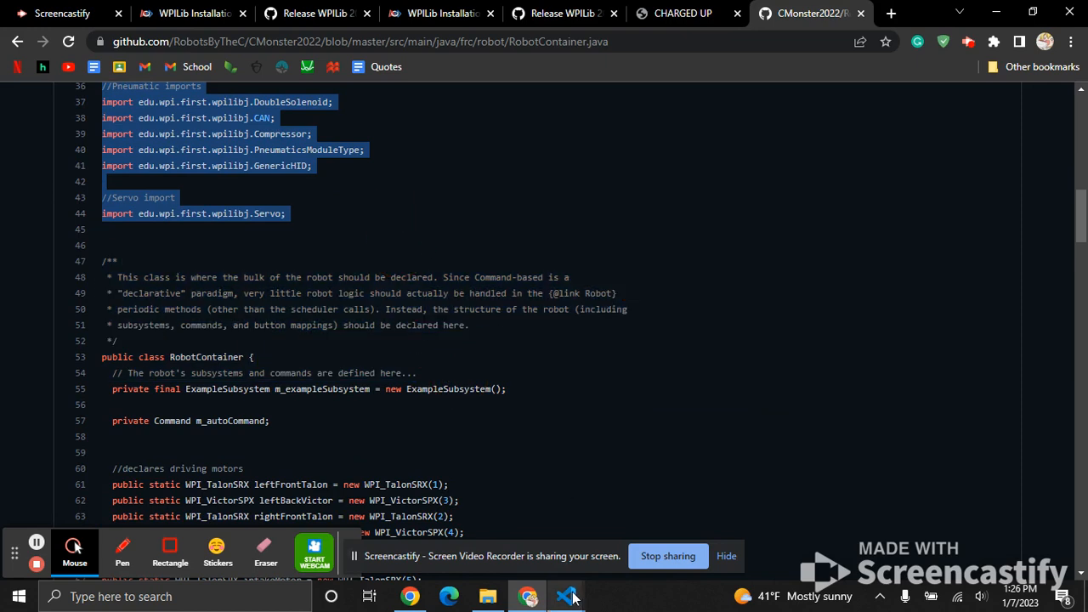
Switch to the CMonster2023 window in VS Code and paste the copied imports below the existing imports in RobotContainer.java.
click(634, 529)
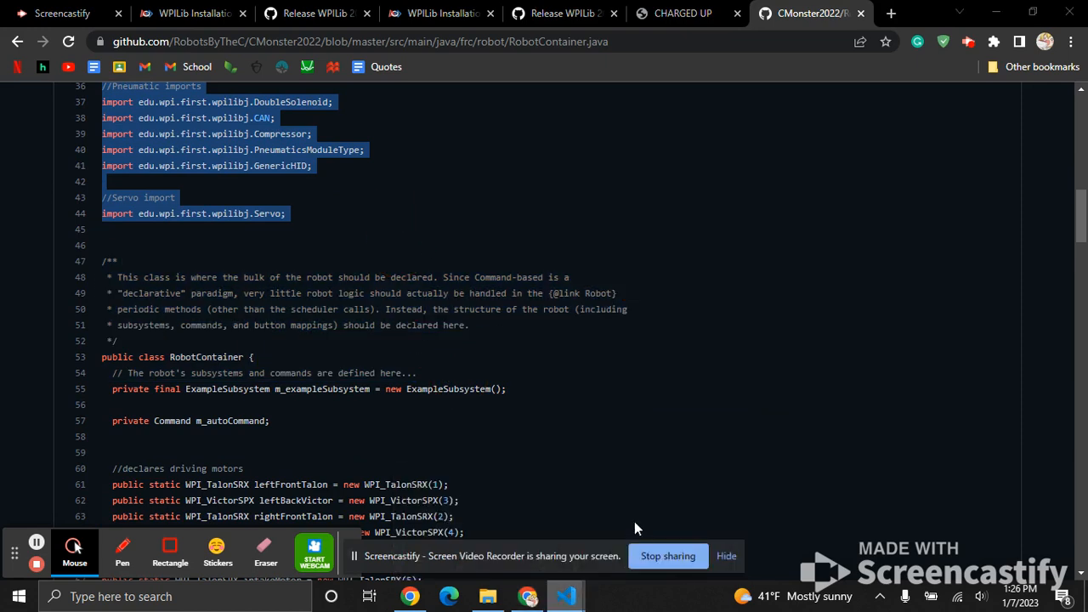
right_click(563, 607)
click(562, 603)
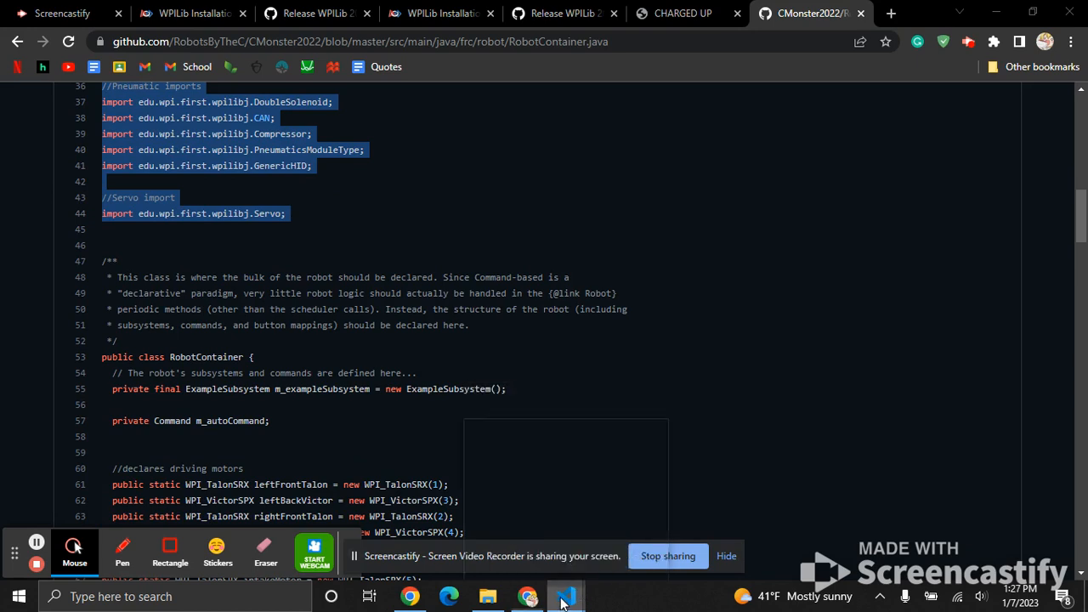
mouse_move(565, 600)
click(606, 529)
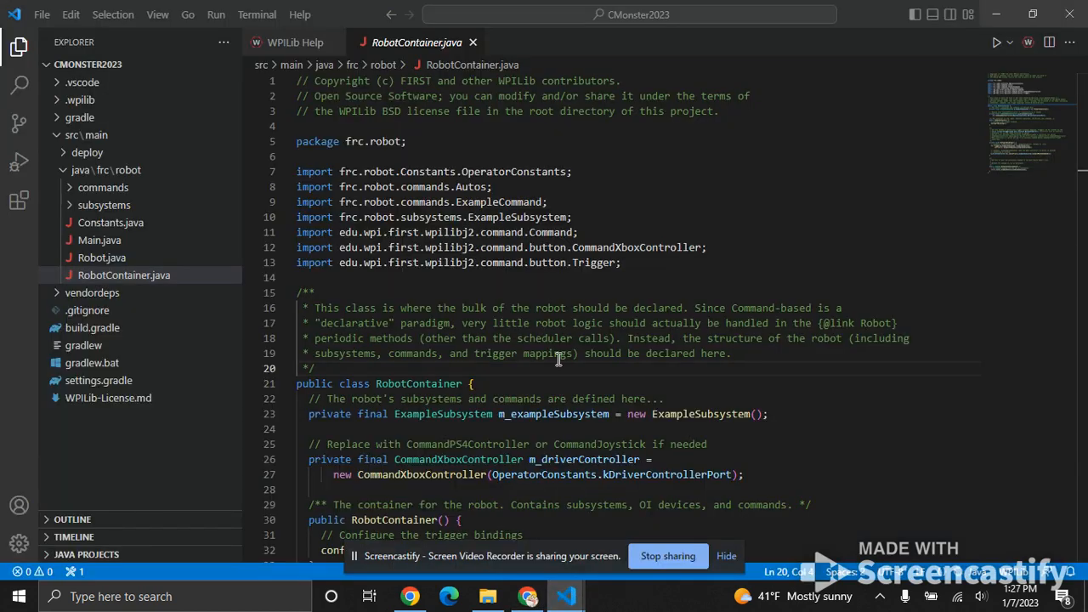
click(657, 257)
key(Return)
key(Return)
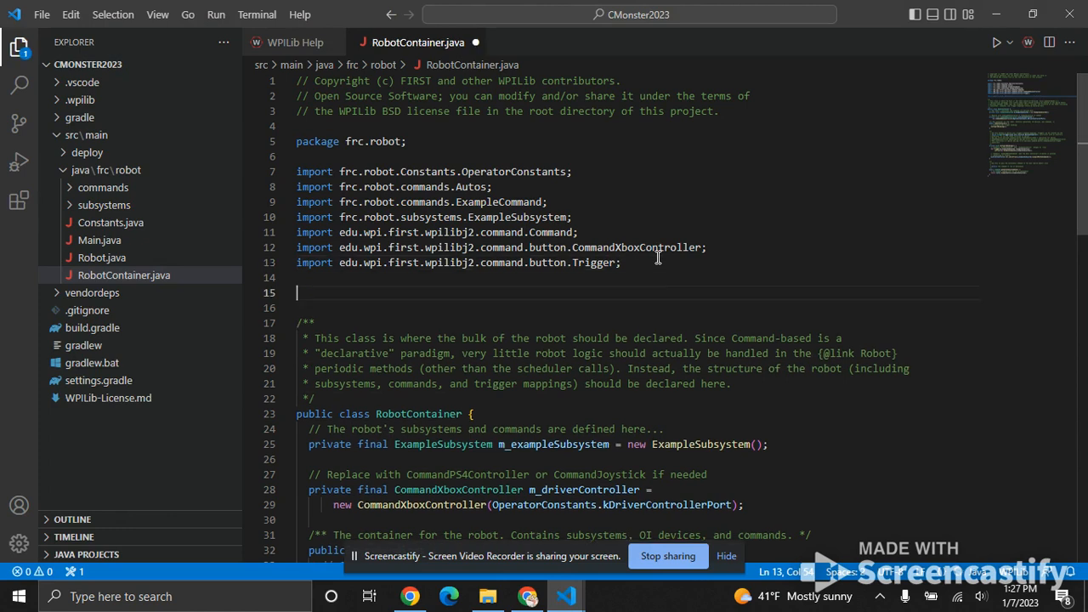
key(ctrl+v)
Start a block comment with /* on the empty line above the Phoenix imports.
scroll(546, 364, down, 2)
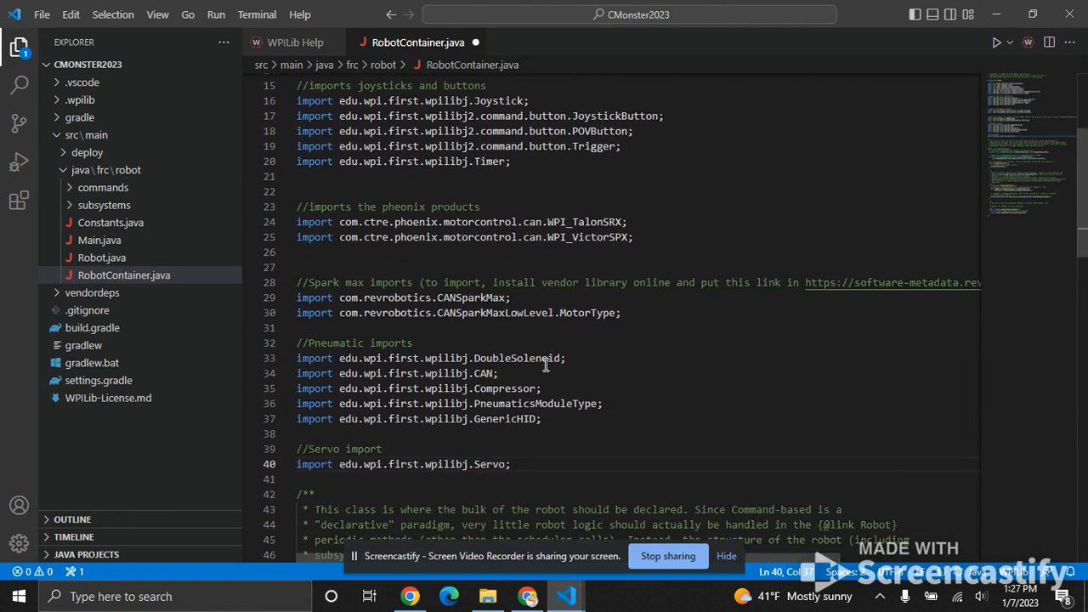
scroll(546, 364, down, 1)
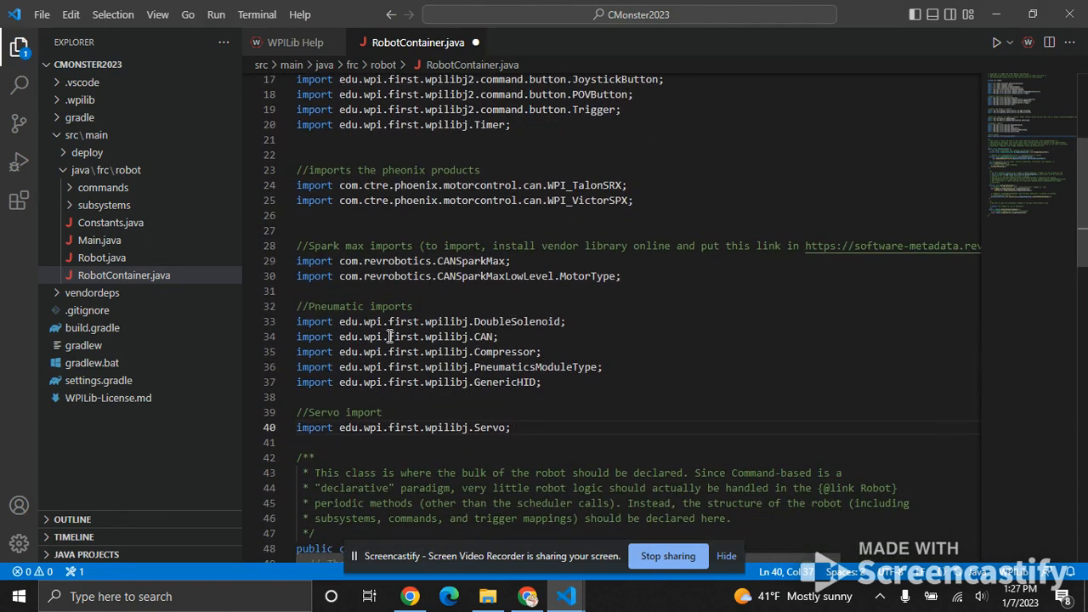
scroll(390, 337, up, 2)
click(685, 304)
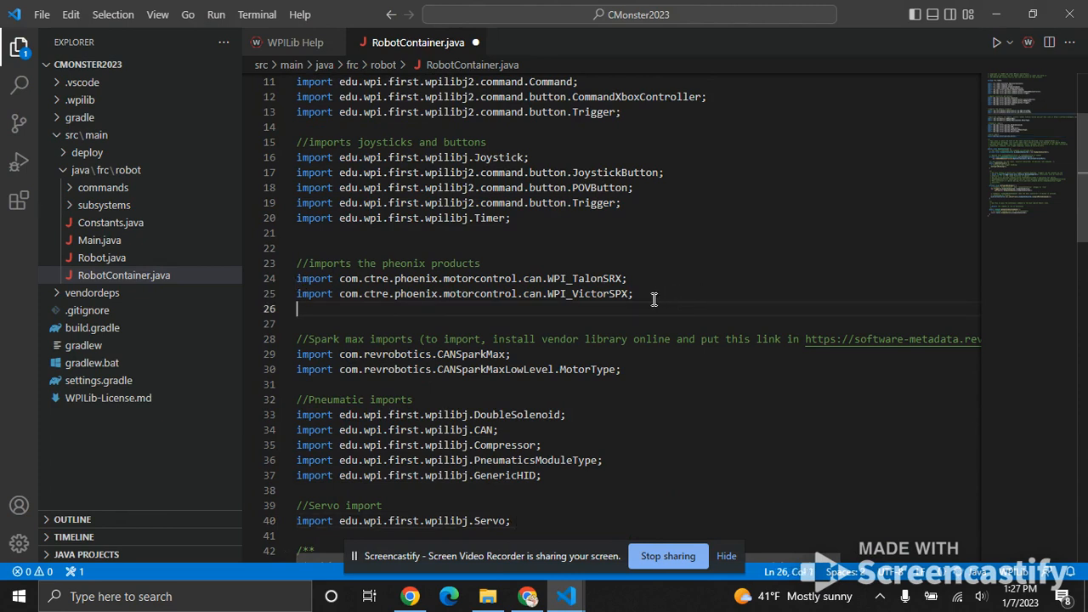
click(302, 246)
text(/)
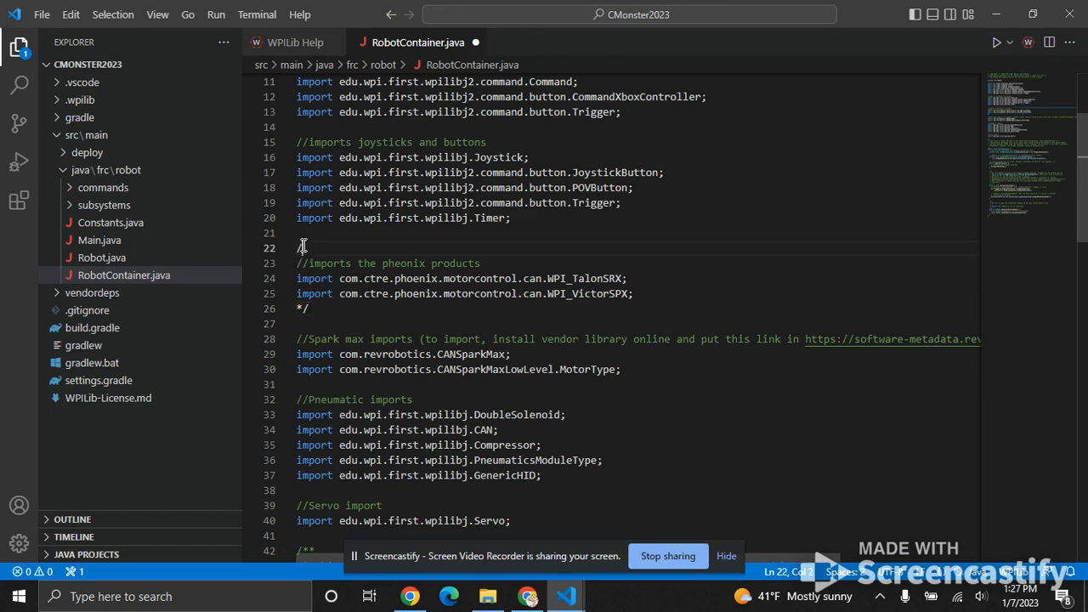
text(*)
key(BackSpace)
click(336, 247)
key(BackSpace)
Remove the extra */ markers around the Phoenix imports and close the block comment directly below the WPI_VictorSPX import.
key(BackSpace)
key(BackSpace)
text(*)
click(319, 306)
key(BackSpace)
key(BackSpace)
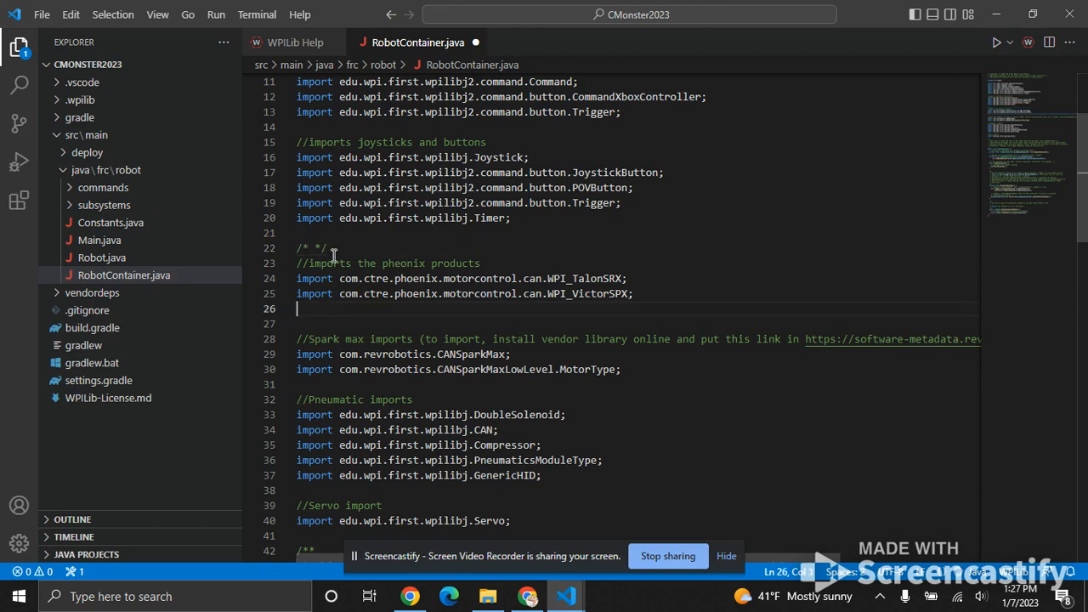
drag(340, 246, 316, 248)
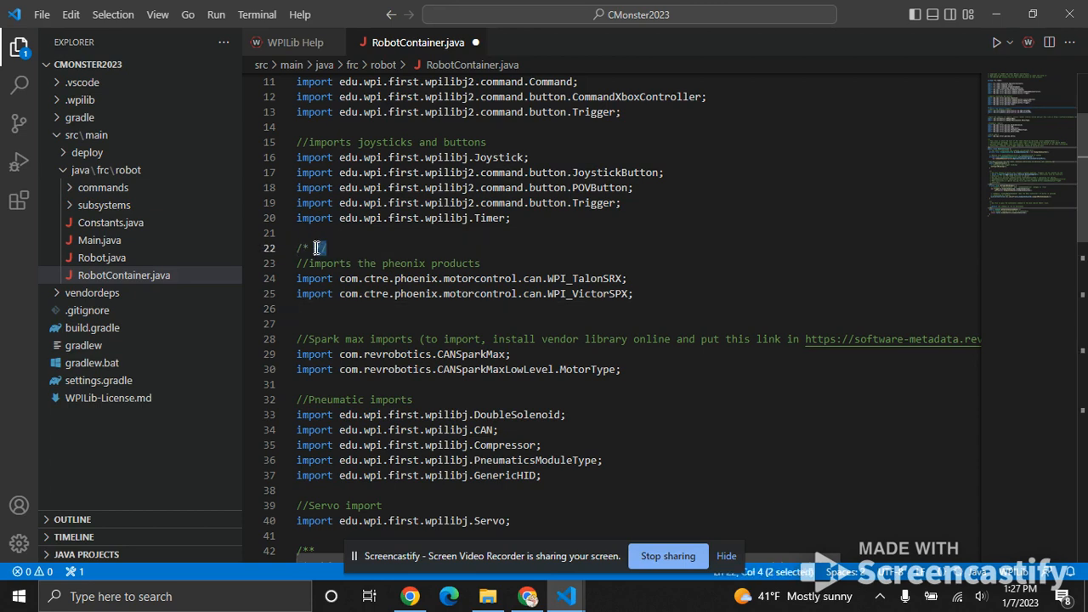
key(BackSpace)
click(318, 311)
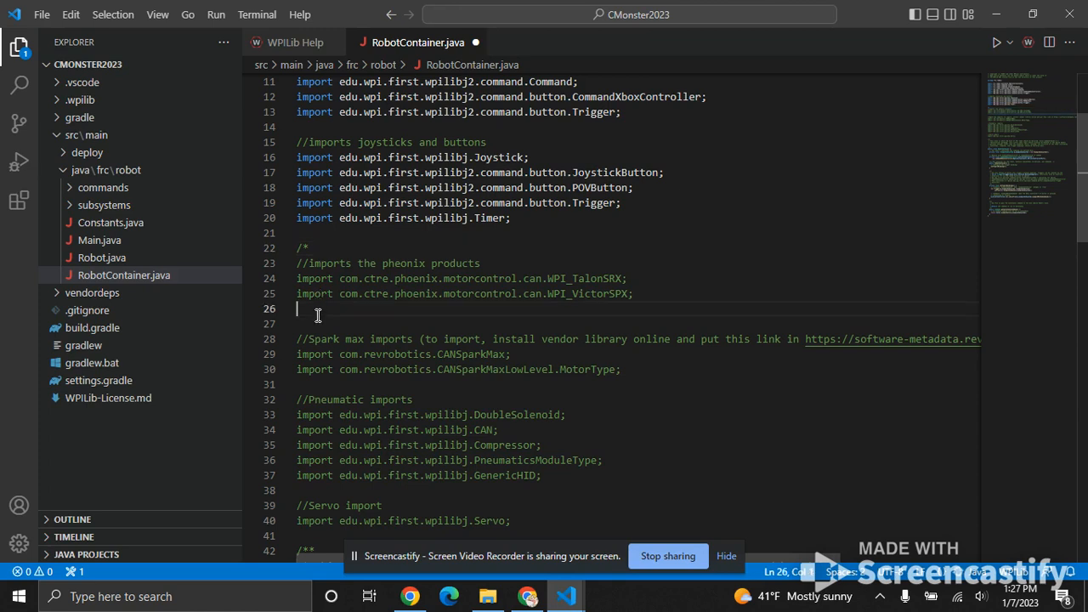
text(*/)
click(524, 293)
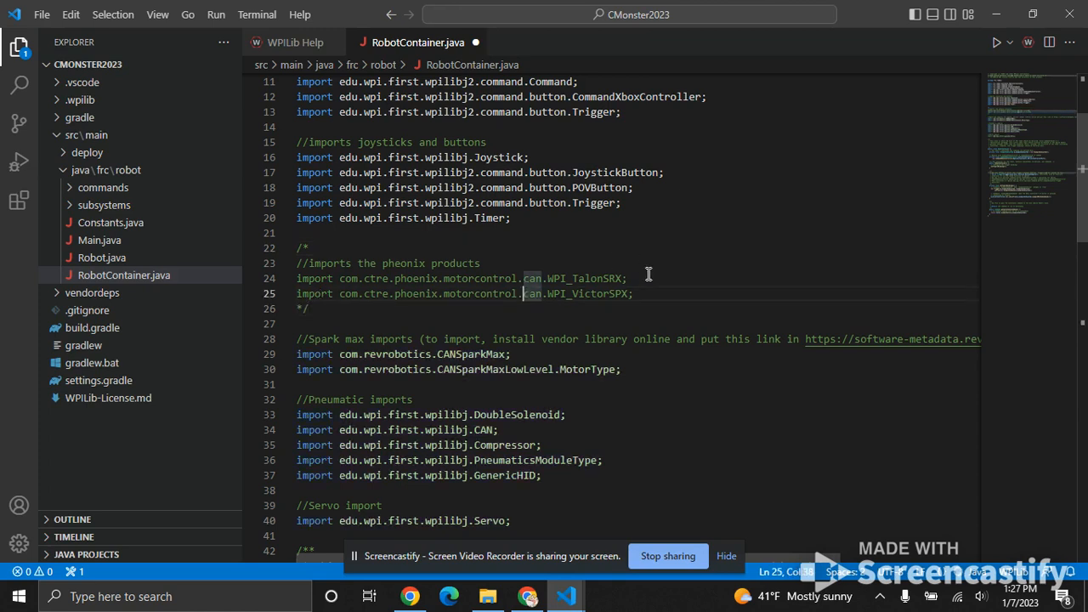
Extend the block comment over the Spark Max imports by moving the closing */ below the MotorType import.
scroll(586, 347, down, 1)
drag(322, 272, 281, 276)
key(BackSpace)
click(648, 337)
key(Return)
text(*/)
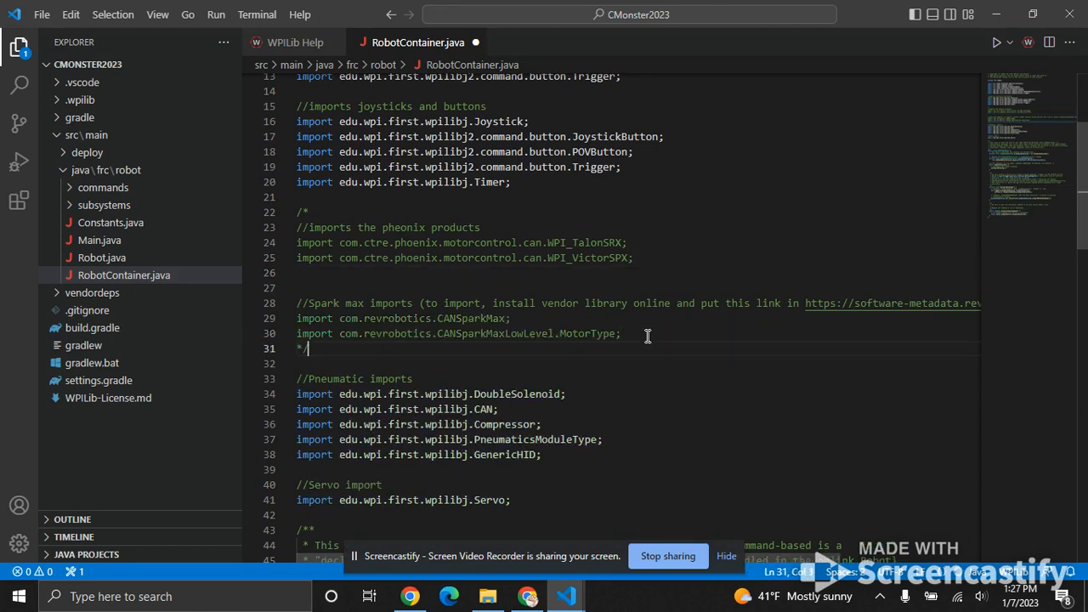
Check the pasted and commented-out imports and save RobotContainer.java.
click(641, 375)
scroll(641, 376, down, 2)
scroll(641, 375, up, 3)
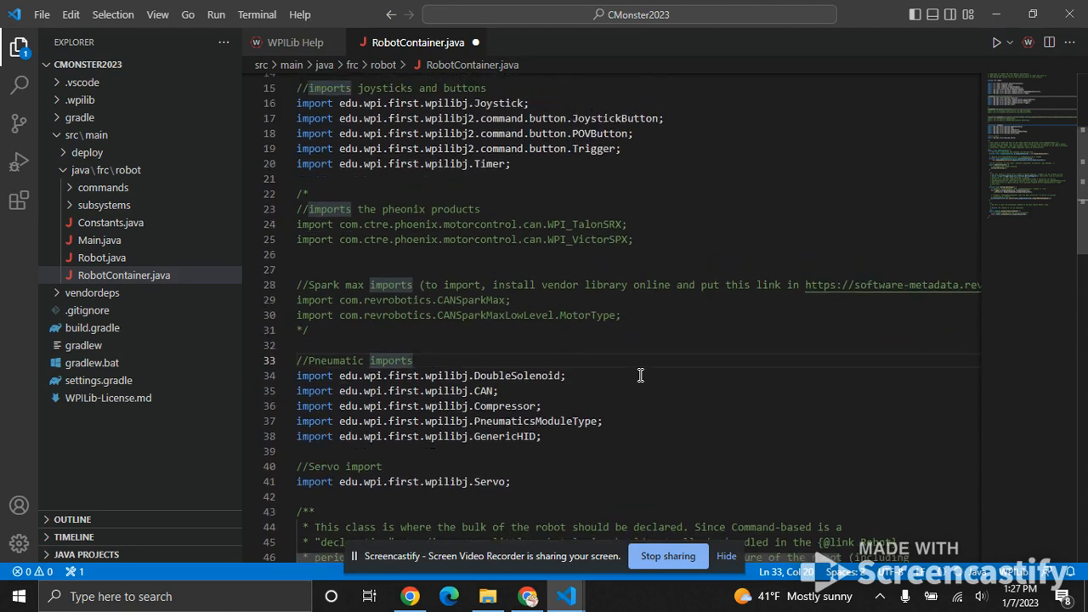
scroll(642, 375, up, 2)
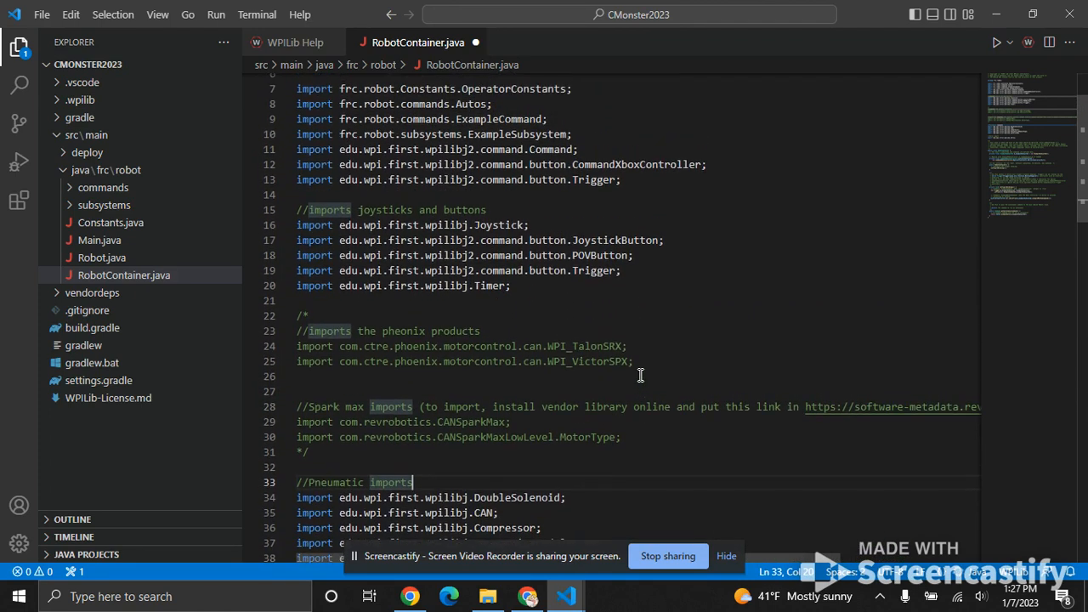
scroll(642, 375, up, 2)
key(ctrl+s)
Look through the saved RobotContainer.java, from the imports down to the RobotContainer class.
scroll(700, 341, down, 8)
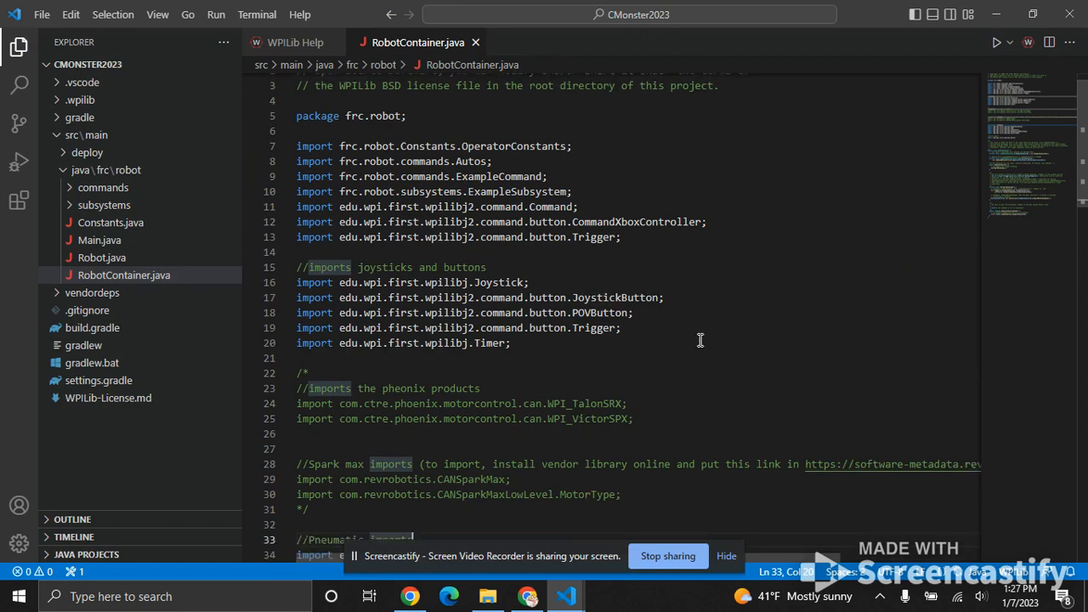
scroll(700, 340, down, 8)
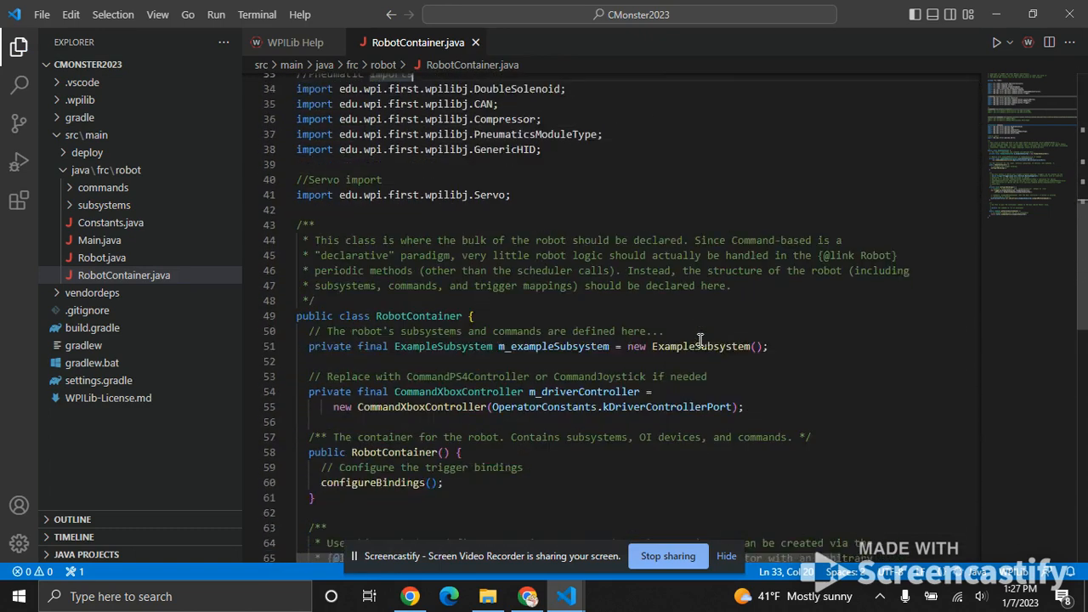
scroll(700, 340, up, 15)
scroll(700, 341, up, 1)
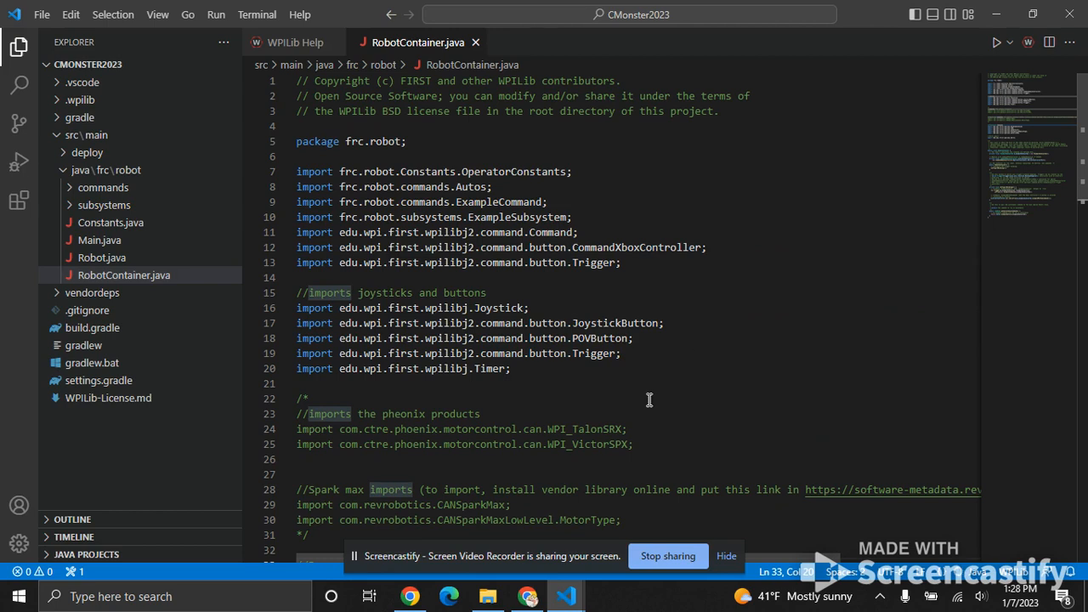
scroll(629, 339, down, 3)
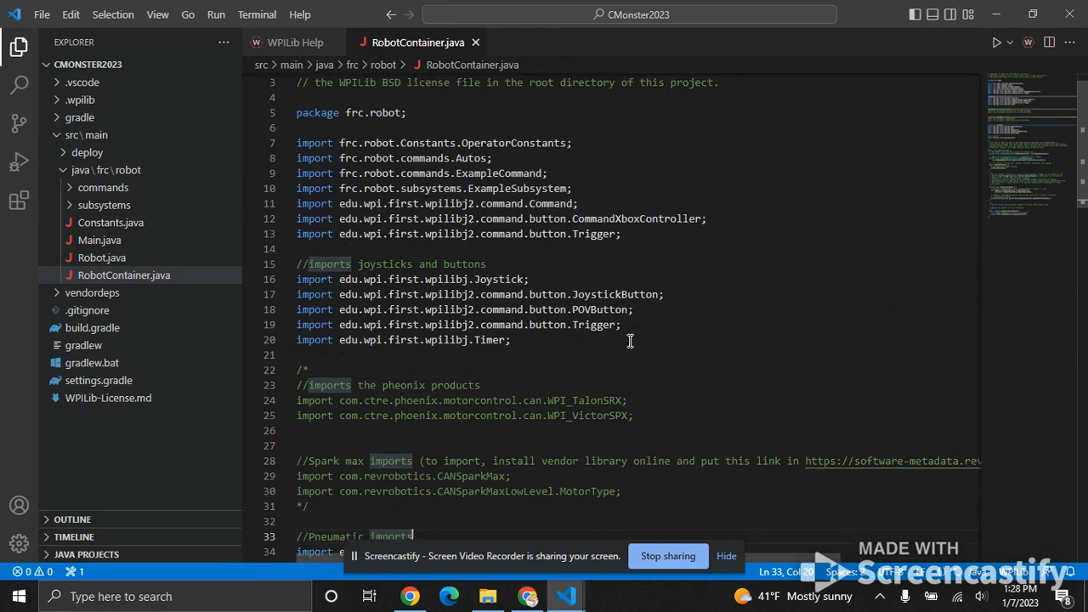
scroll(630, 338, down, 3)
scroll(630, 338, up, 3)
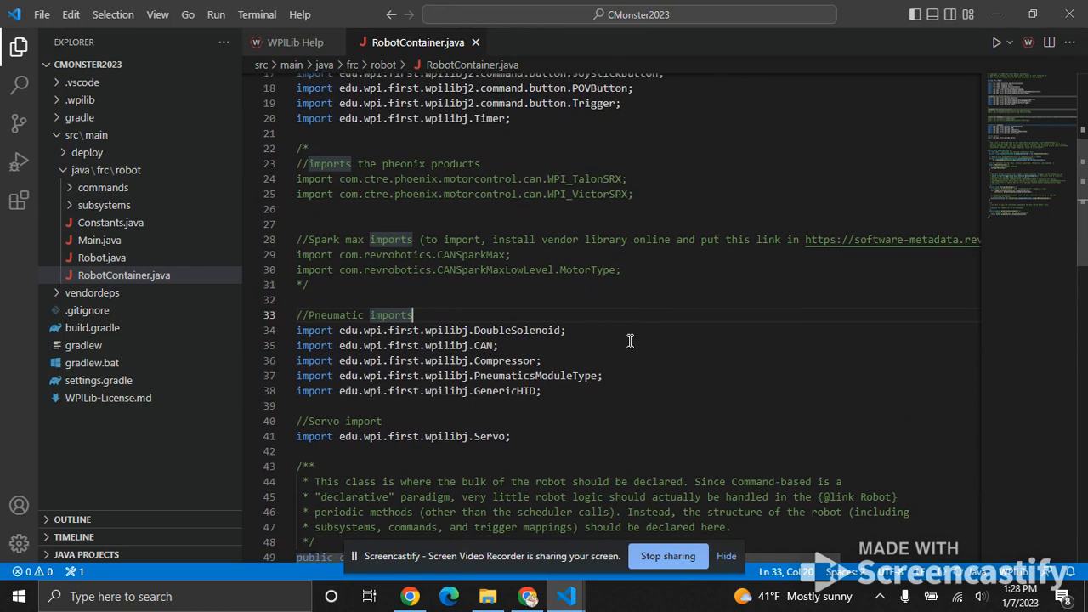
scroll(629, 342, up, 3)
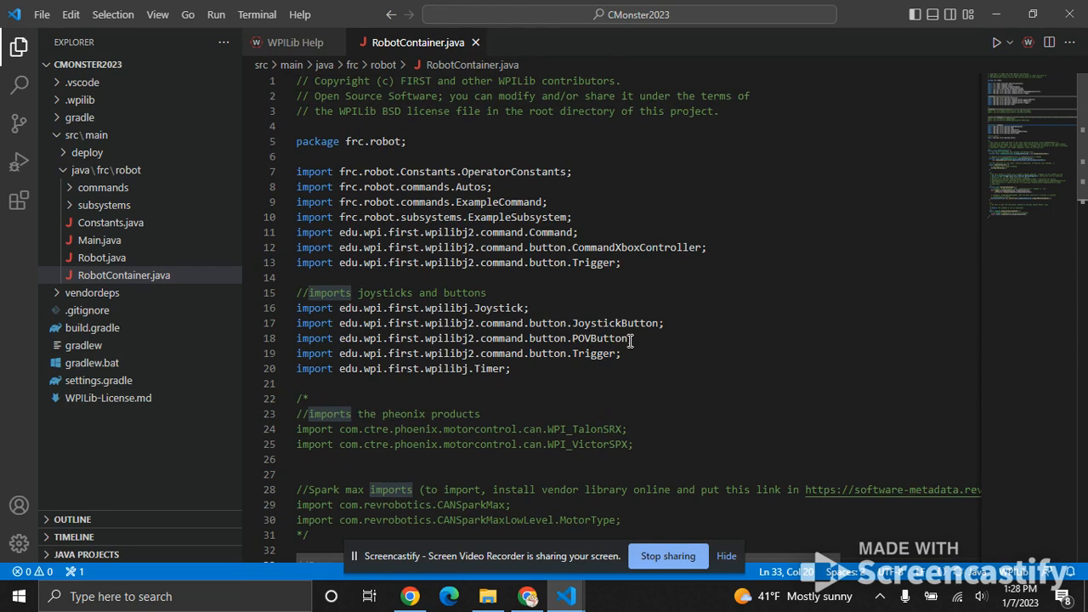
click(629, 338)
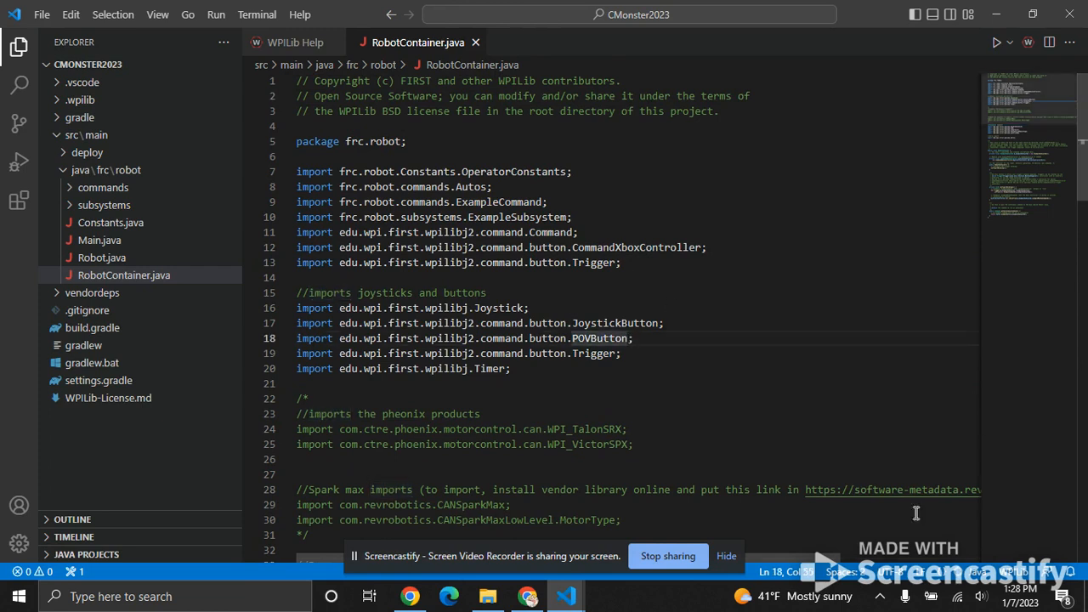